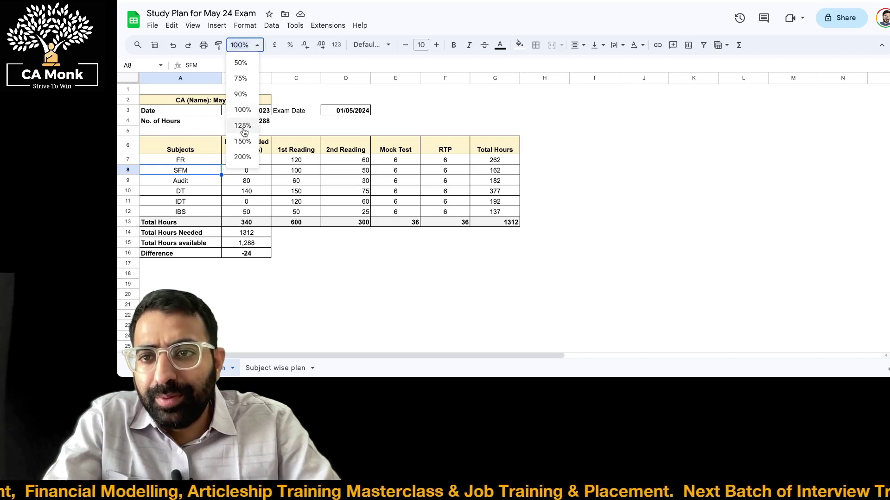
Zoom the study plan to 125% and look over the File > Download export formats, then dismiss them
{"action": "left_click", "coordinate": [243, 127]}
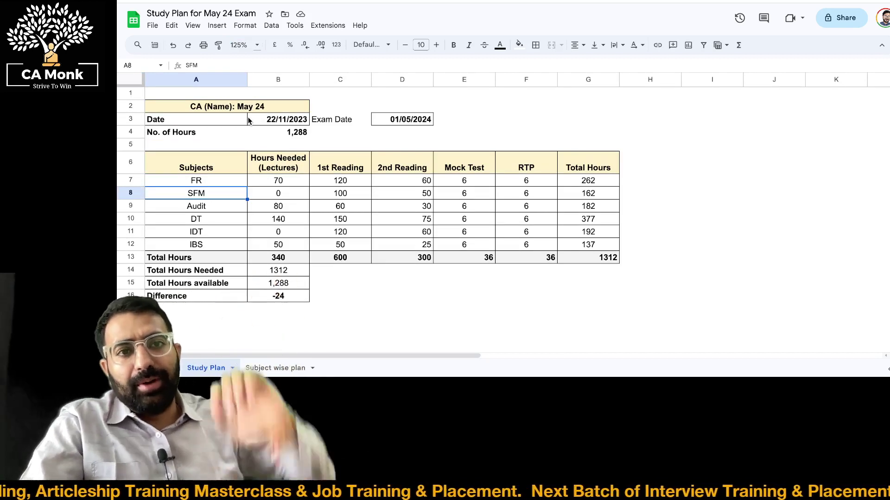
{"action": "left_click", "coordinate": [152, 26]}
{"action": "mouse_move", "coordinate": [171, 26]}
{"action": "mouse_move", "coordinate": [144, 26]}
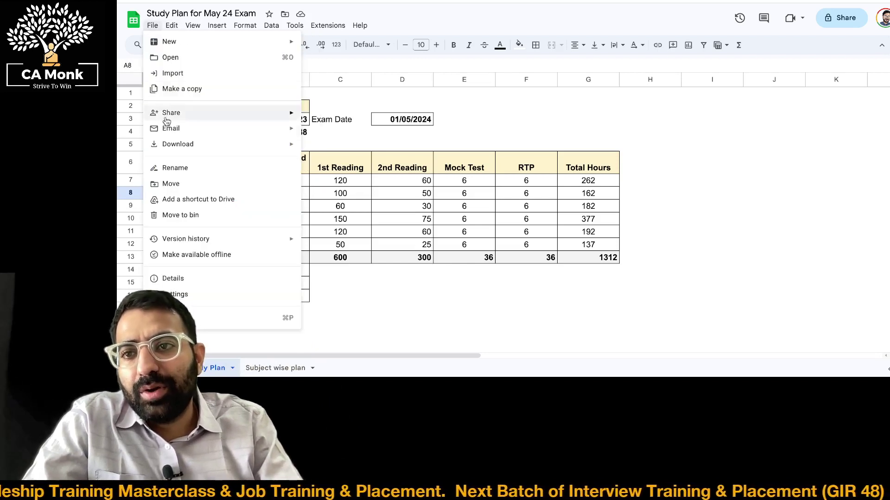
{"action": "mouse_move", "coordinate": [170, 144]}
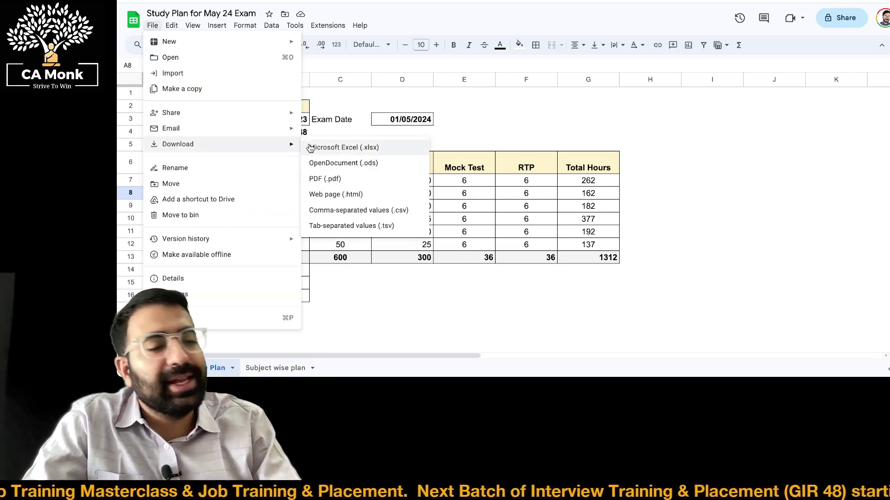
{"action": "left_click", "coordinate": [310, 147]}
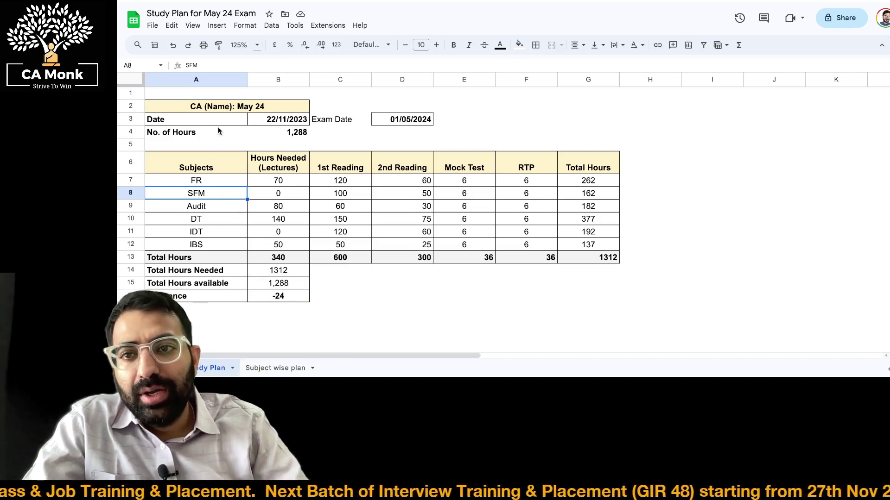
{"action": "left_click", "coordinate": [210, 109]}
{"action": "key", "text": "Return"}
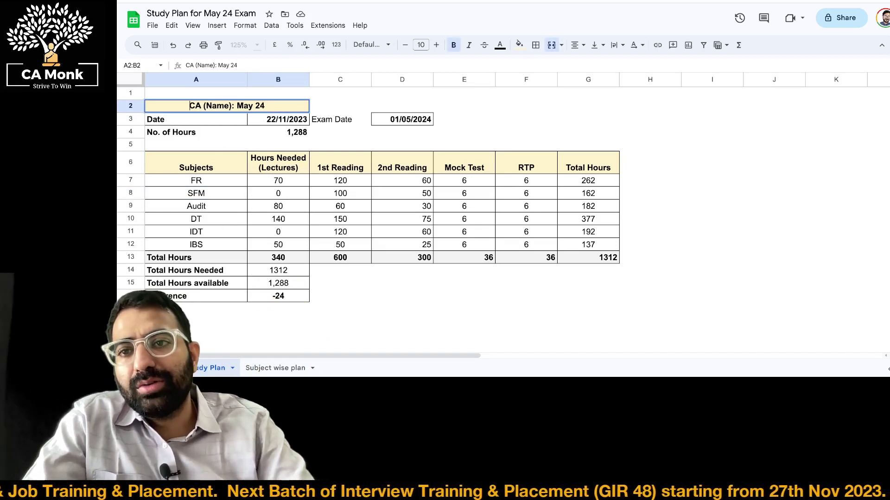
{"action": "left_click_drag", "start_coordinate": [231, 107], "coordinate": [203, 107]}
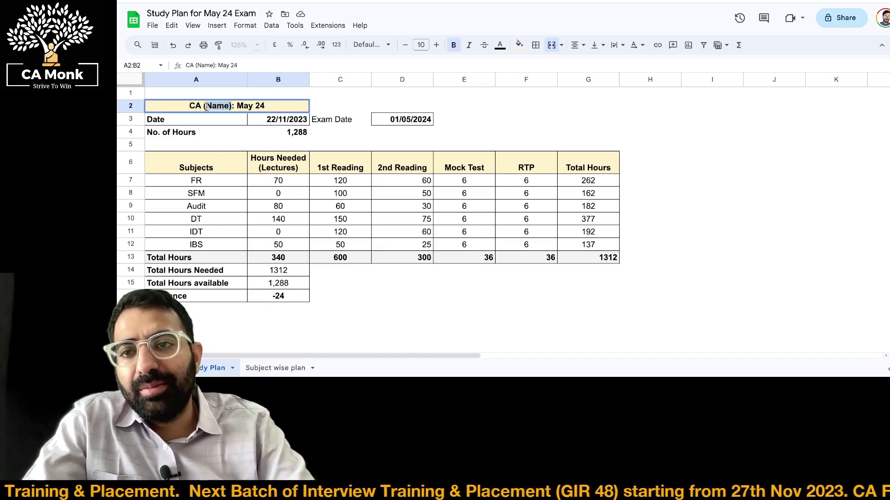
{"action": "key", "text": "Escape"}
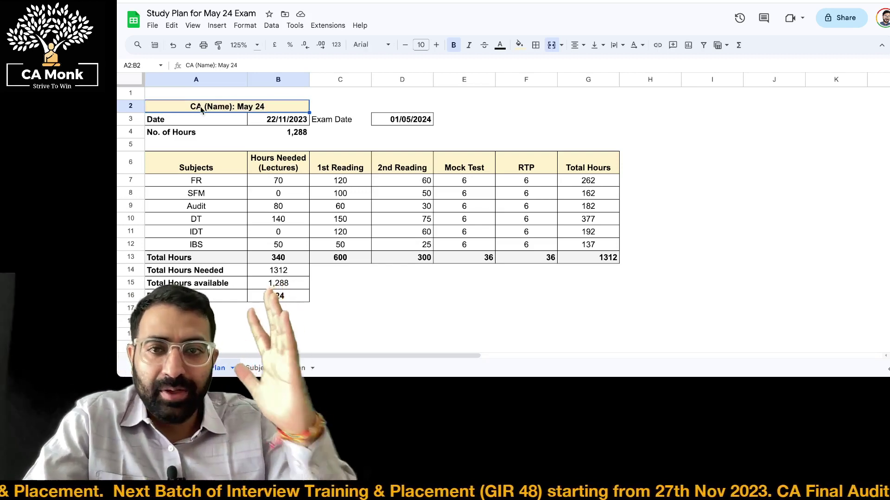
{"action": "left_click", "coordinate": [251, 121]}
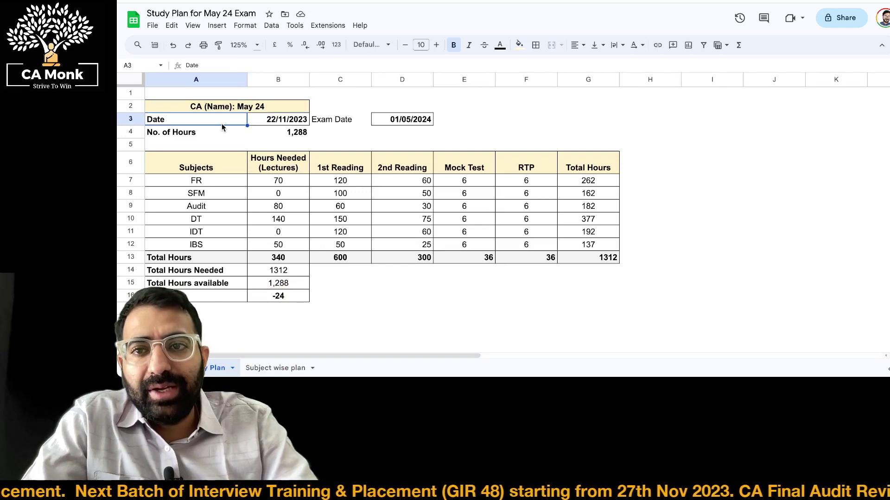
{"action": "type", "text": "=TODAY()"}
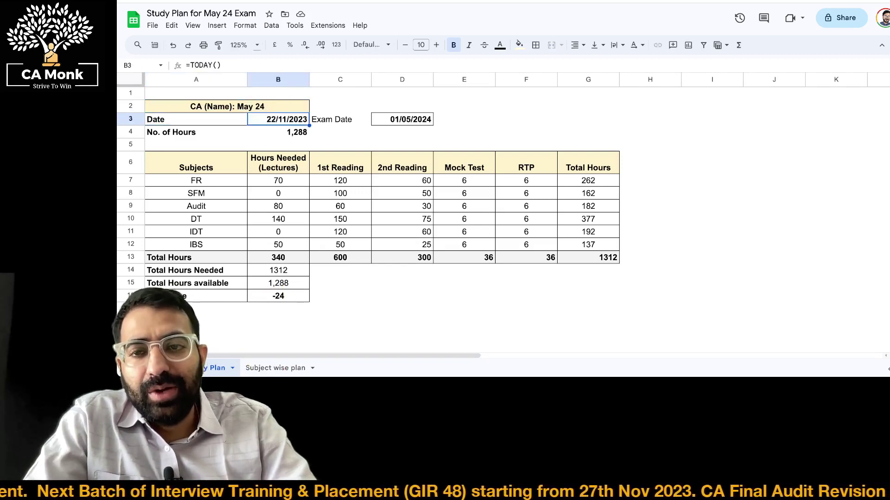
{"action": "left_click", "coordinate": [402, 119]}
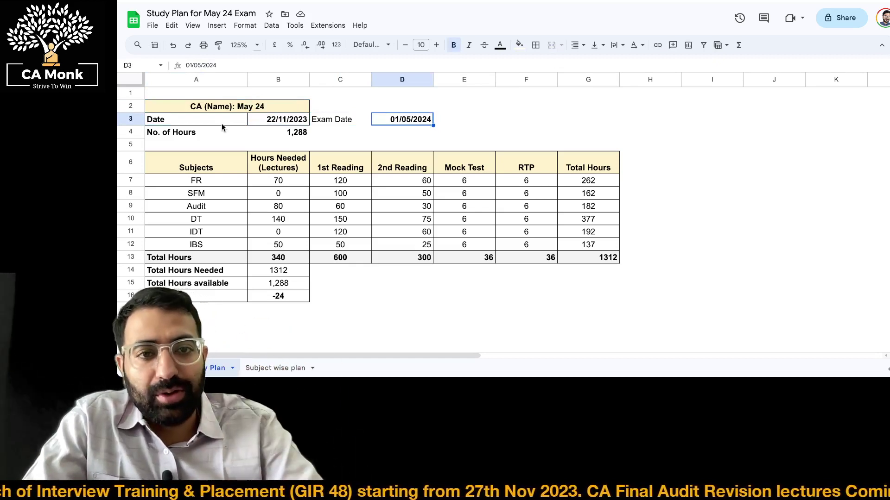
{"action": "left_click", "coordinate": [262, 141]}
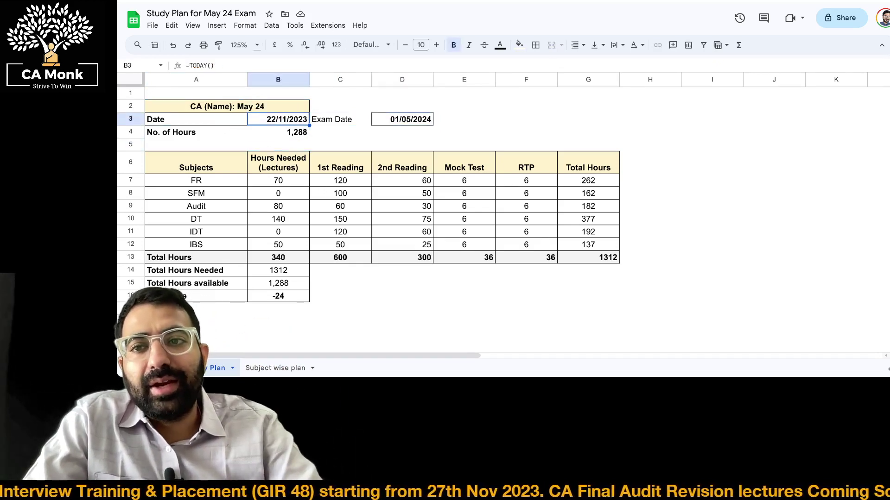
{"action": "double_click", "coordinate": [262, 133]}
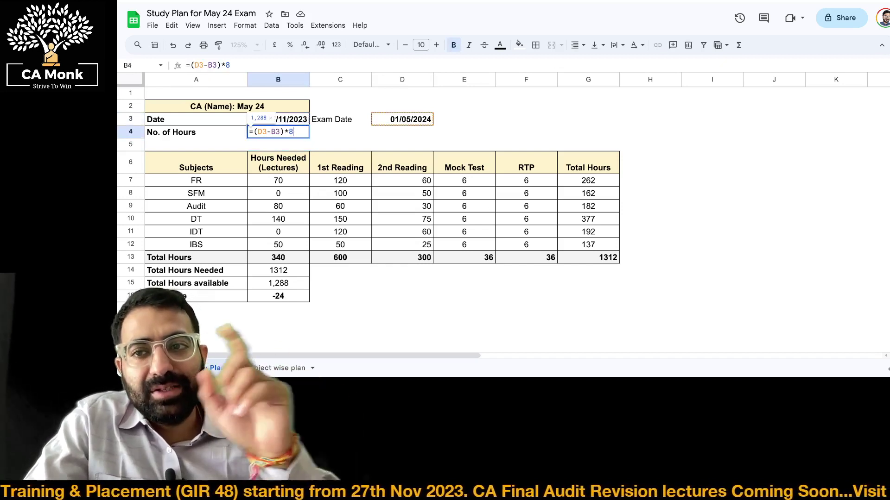
{"action": "key", "text": "Escape"}
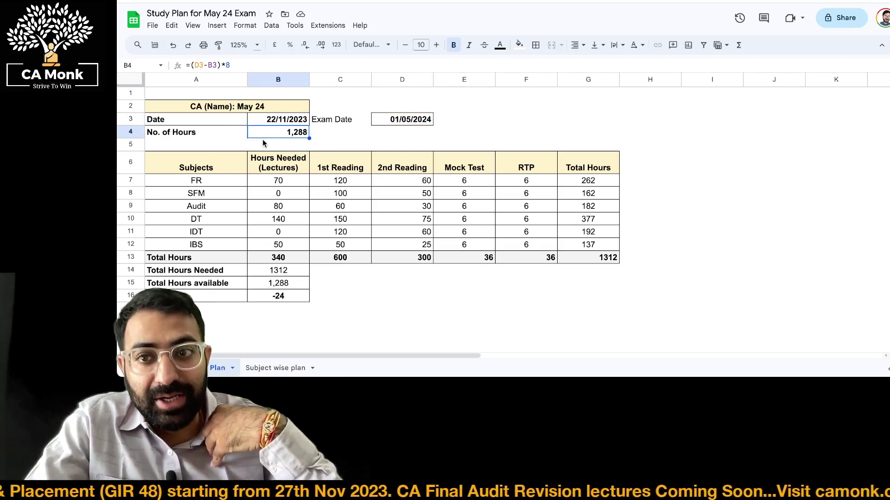
{"action": "key", "text": "Return"}
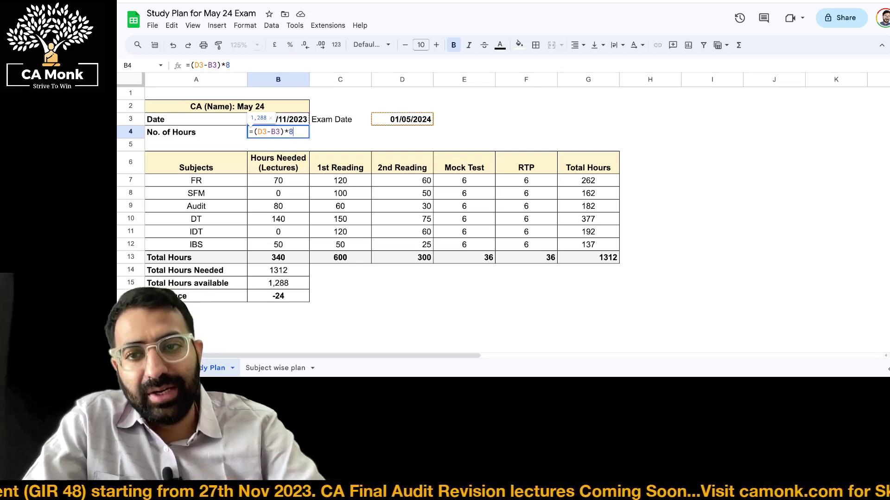
{"action": "key", "text": "BackSpace"}
{"action": "type", "text": "9"}
{"action": "key", "text": "Return"}
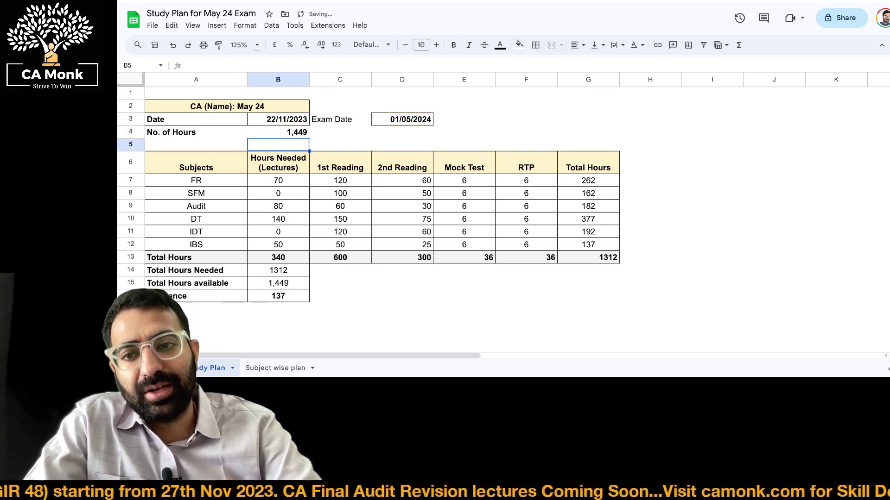
{"action": "key", "text": "ctrl+z"}
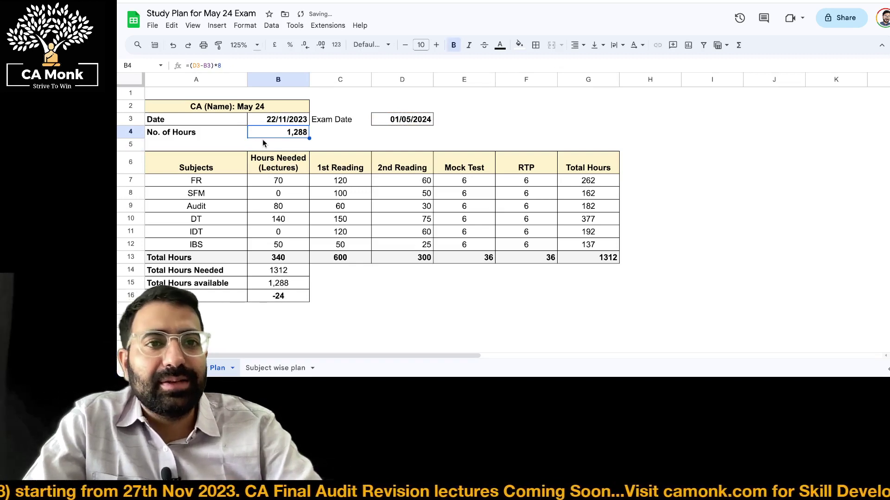
{"action": "left_click", "coordinate": [242, 45]}
{"action": "left_click", "coordinate": [243, 156]}
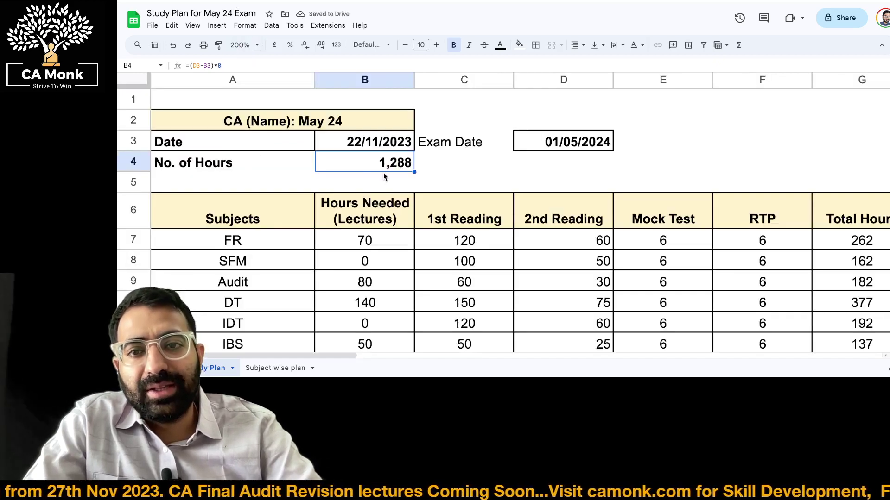
{"action": "double_click", "coordinate": [383, 169]}
{"action": "key", "text": "Escape"}
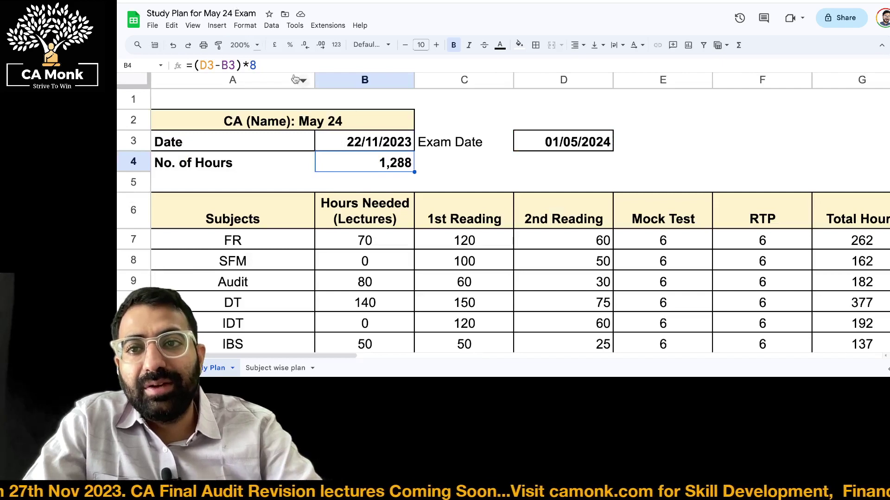
{"action": "left_click", "coordinate": [242, 45]}
{"action": "left_click", "coordinate": [247, 111]}
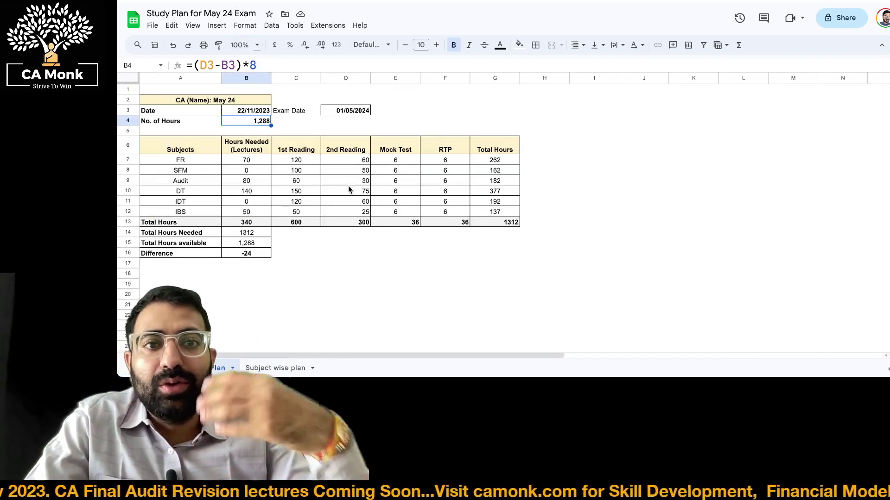
{"action": "left_click", "coordinate": [241, 44]}
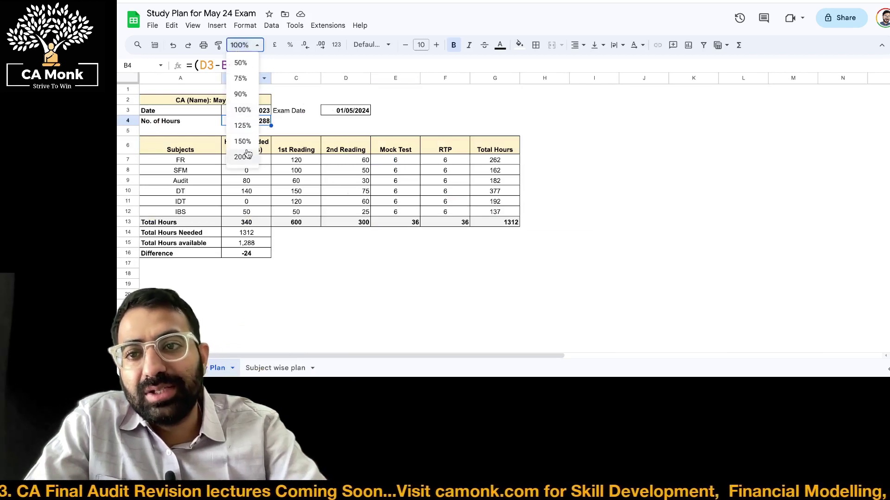
{"action": "left_click", "coordinate": [250, 132]}
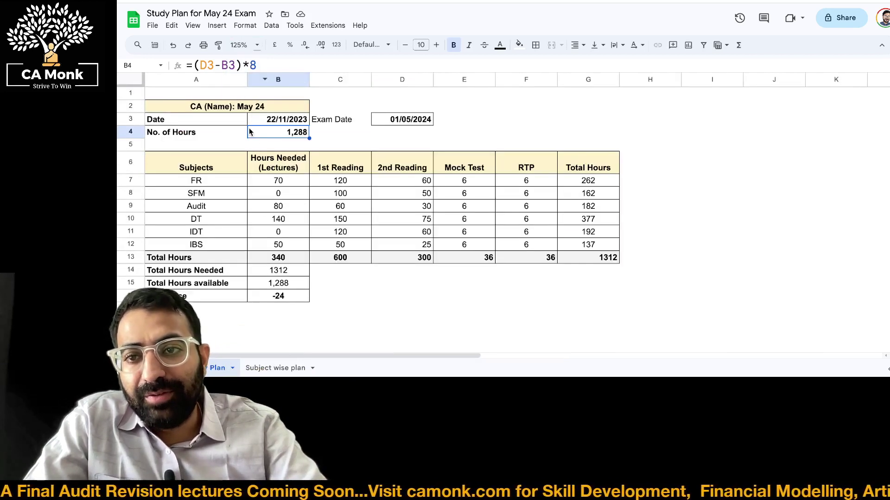
{"action": "left_click", "coordinate": [281, 180]}
{"action": "key", "text": "Left"}
{"action": "key", "text": "ctrl+shift+Down"}
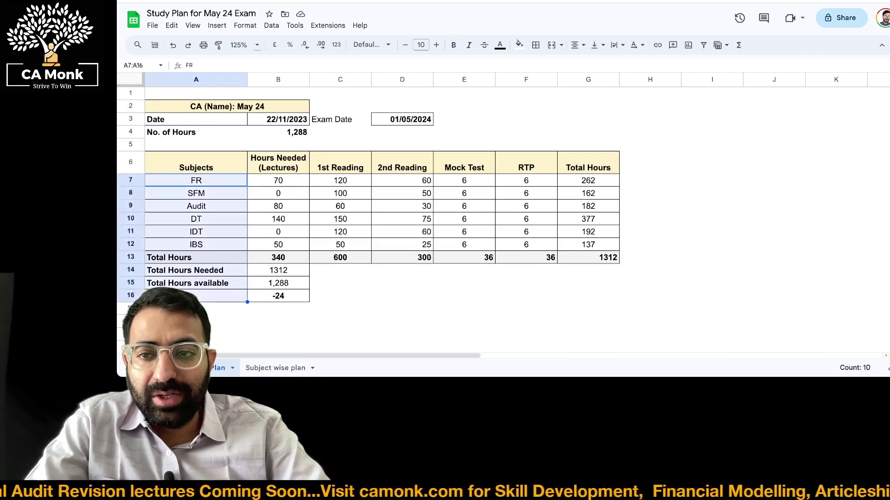
{"action": "key", "text": "shift+Up"}
{"action": "key", "text": "shift+Up"}
{"action": "key", "text": "shift+Up"}
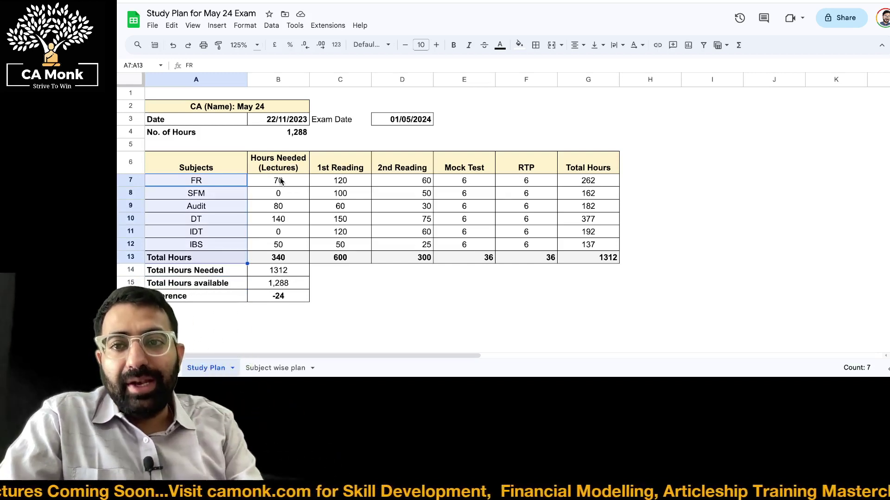
{"action": "key", "text": "Right"}
{"action": "key", "text": "shift+Down"}
{"action": "key", "text": "shift+Down"}
{"action": "key", "text": "shift+Down"}
{"action": "key", "text": "shift+Down"}
{"action": "key", "text": "shift+Down"}
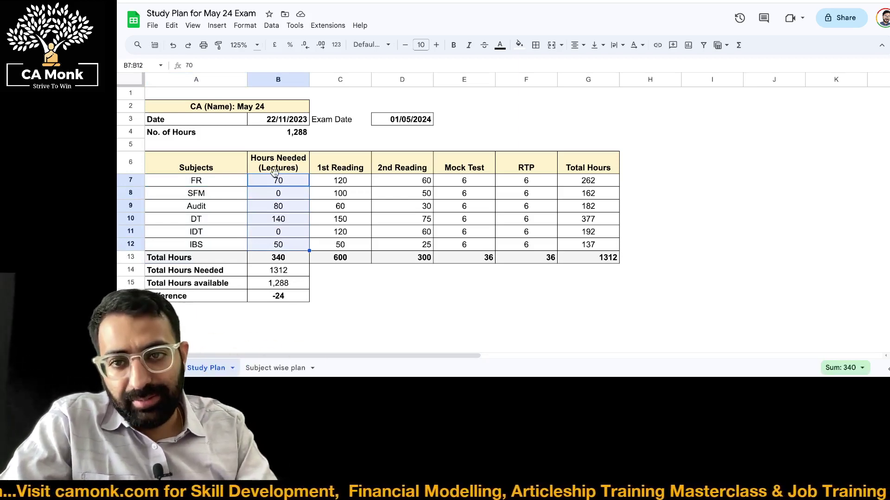
{"action": "left_click", "coordinate": [277, 191]}
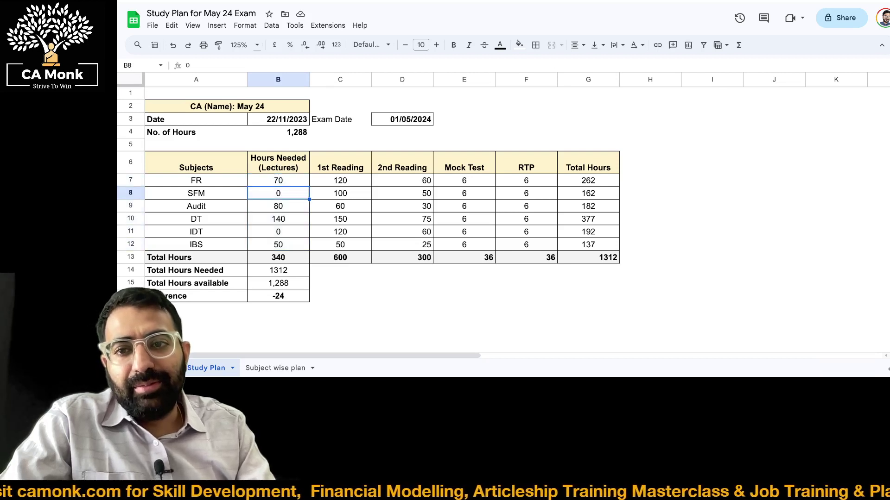
{"action": "left_click_drag", "start_coordinate": [278, 180], "coordinate": [196, 206]}
{"action": "left_click", "coordinate": [278, 206]}
{"action": "left_click_drag", "start_coordinate": [278, 219], "coordinate": [196, 218]}
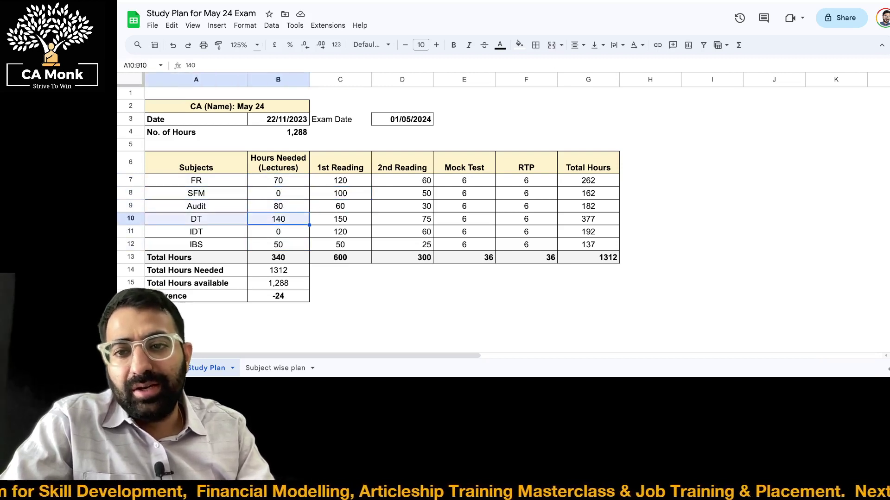
{"action": "left_click_drag", "start_coordinate": [278, 232], "coordinate": [196, 231]}
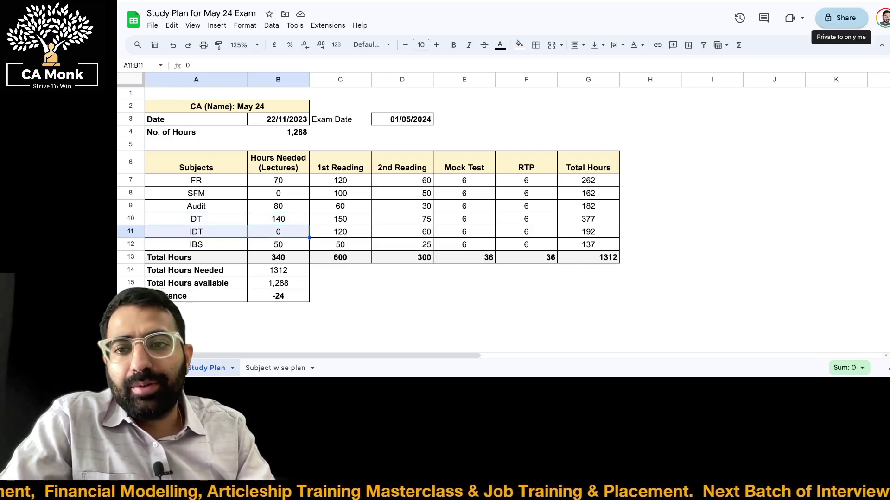
{"action": "key", "text": "Down"}
{"action": "key", "text": "shift+Left"}
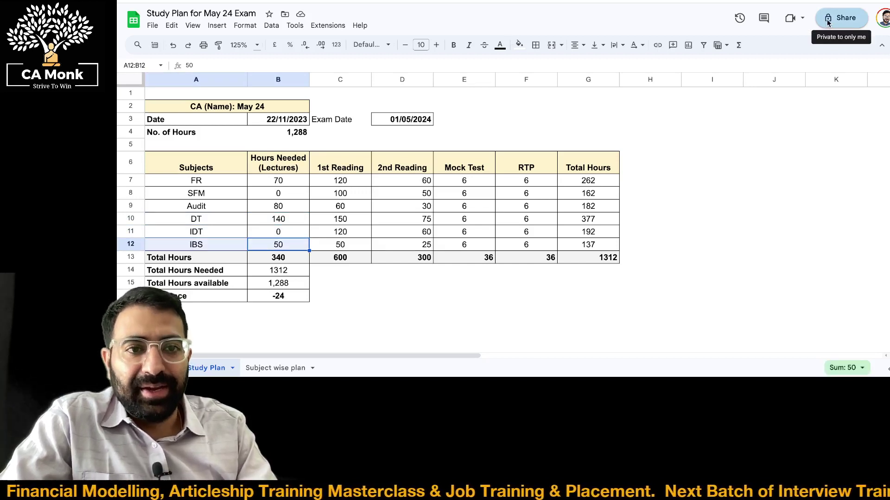
{"action": "left_click", "coordinate": [284, 232]}
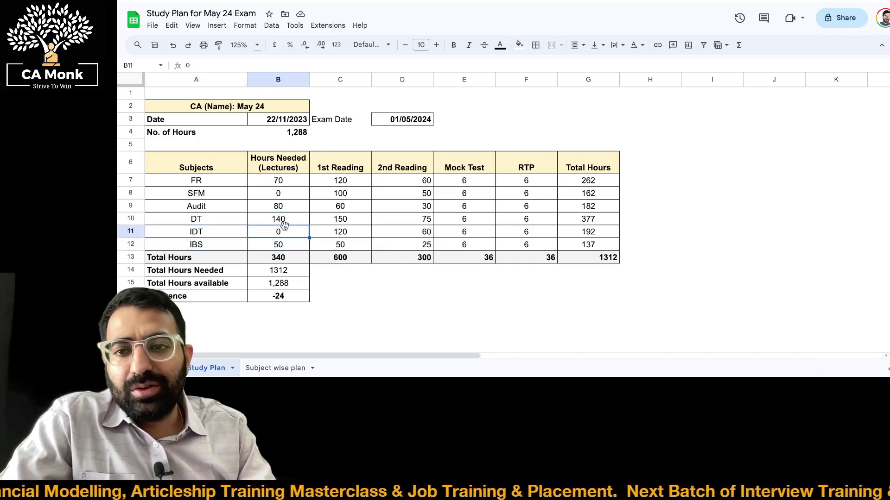
{"action": "key", "text": "Down"}
{"action": "key", "text": "shift+Left"}
{"action": "key", "text": "shift+Right"}
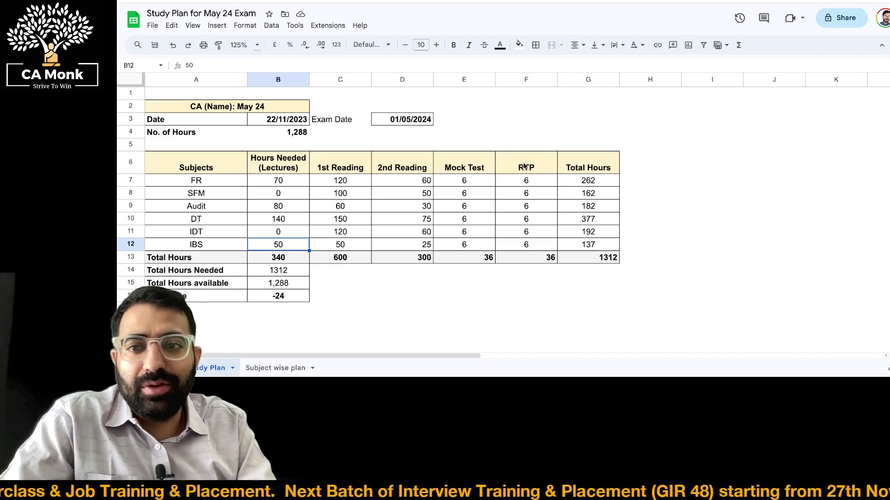
{"action": "key", "text": "shift+Left"}
{"action": "key", "text": "shift+Up"}
{"action": "key", "text": "shift+Up"}
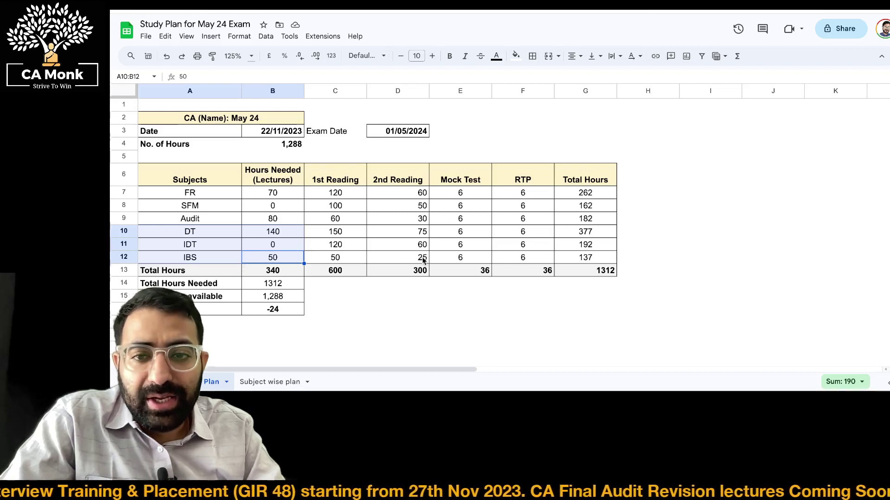
{"action": "left_click", "coordinate": [291, 197]}
{"action": "left_click_drag", "start_coordinate": [335, 193], "coordinate": [335, 257]}
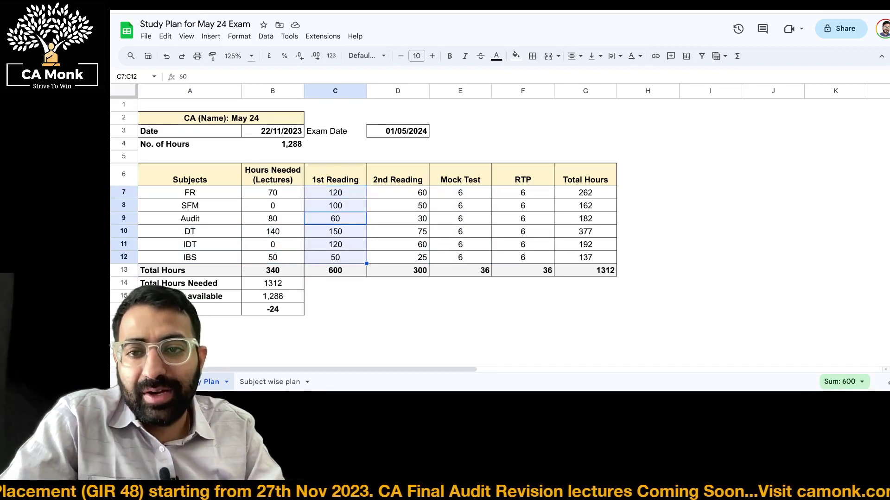
{"action": "key", "text": "Down"}
{"action": "key", "text": "shift+Down"}
{"action": "key", "text": "shift+Down"}
{"action": "key", "text": "shift+Down"}
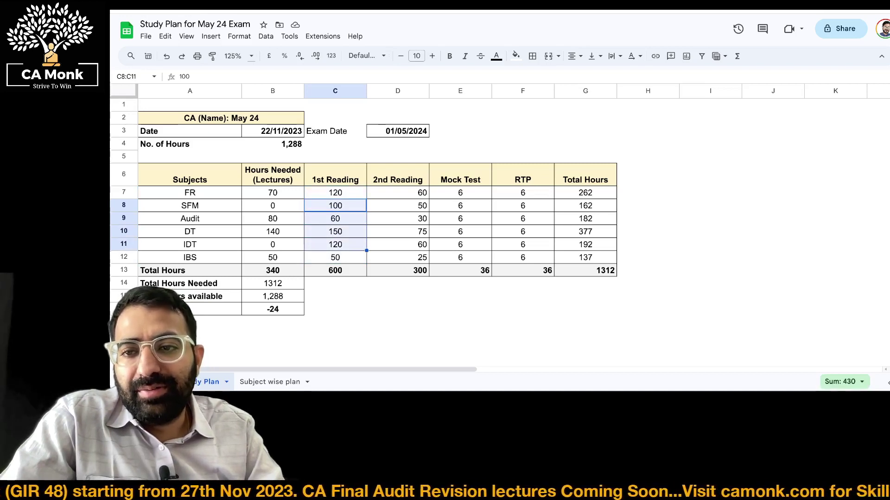
{"action": "key", "text": "shift+Down"}
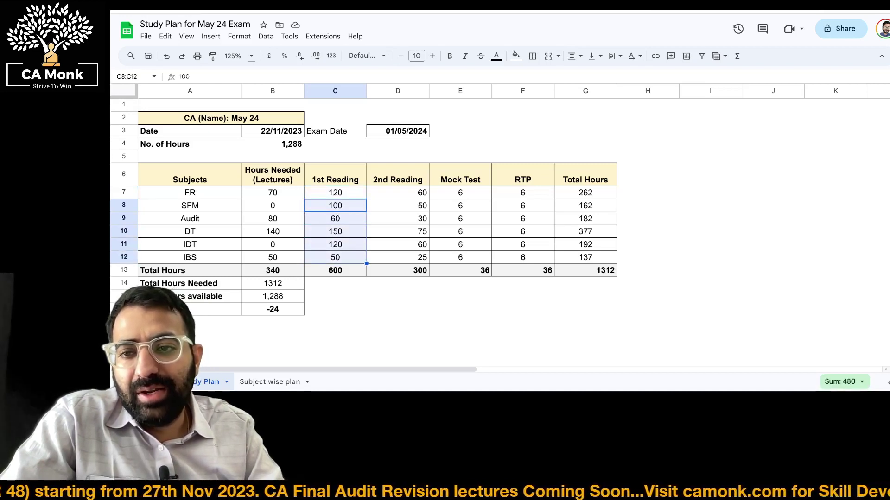
{"action": "key", "text": "Right"}
{"action": "key", "text": "Up"}
{"action": "key", "text": "shift+Down"}
{"action": "key", "text": "shift+Down"}
{"action": "key", "text": "shift+Down"}
{"action": "key", "text": "shift+Down"}
{"action": "key", "text": "shift+Down"}
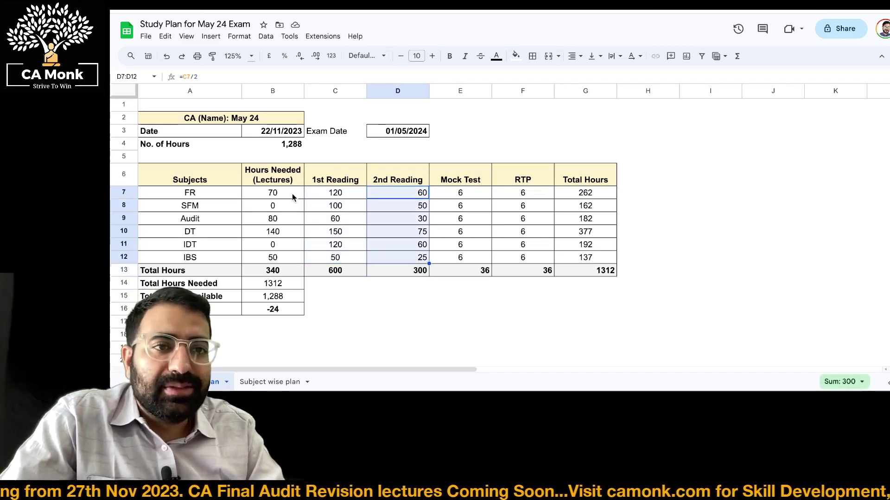
{"action": "key", "text": "Right"}
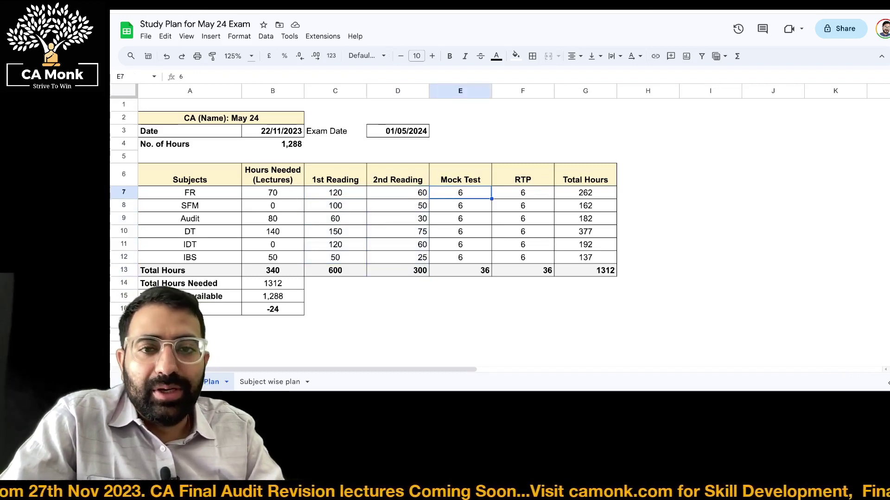
{"action": "key", "text": "shift+Down"}
{"action": "key", "text": "shift+Down"}
{"action": "key", "text": "shift+Down"}
{"action": "key", "text": "shift+Down"}
{"action": "key", "text": "shift+Down"}
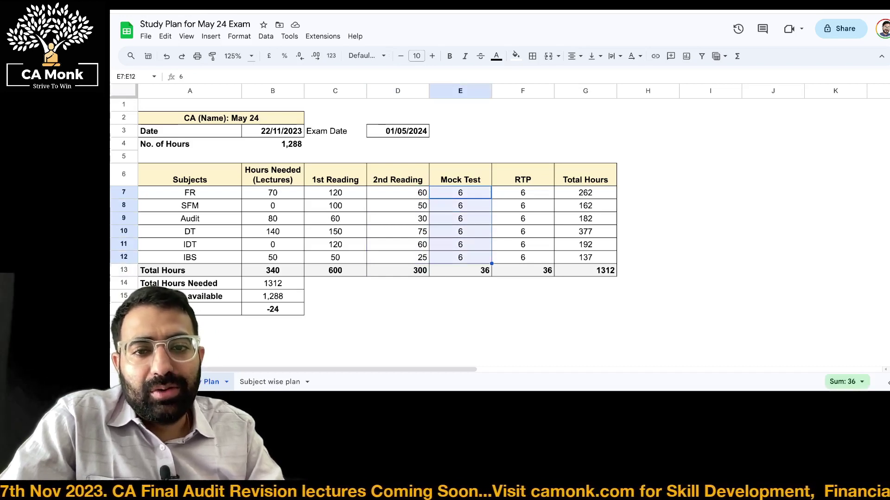
{"action": "key", "text": "Right"}
{"action": "key", "text": "shift+Down"}
{"action": "key", "text": "shift+Down"}
{"action": "key", "text": "shift+Down"}
{"action": "key", "text": "shift+Down"}
{"action": "key", "text": "shift+Down"}
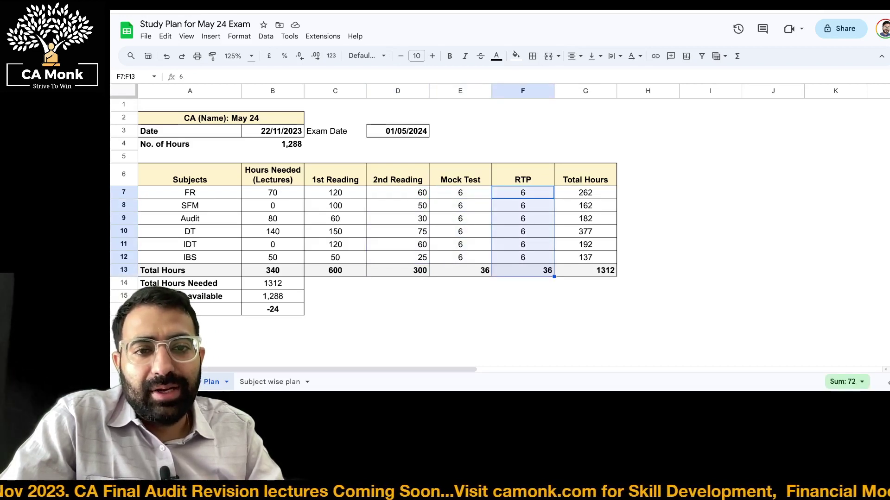
{"action": "key", "text": "Right"}
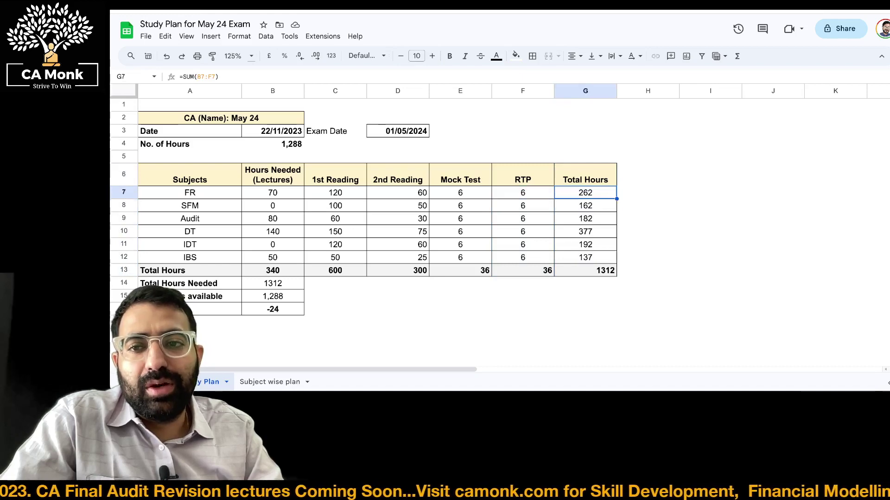
{"action": "key", "text": "shift+Down"}
{"action": "key", "text": "shift+Down"}
{"action": "key", "text": "shift+Down"}
{"action": "key", "text": "shift+Down"}
{"action": "key", "text": "shift+Down"}
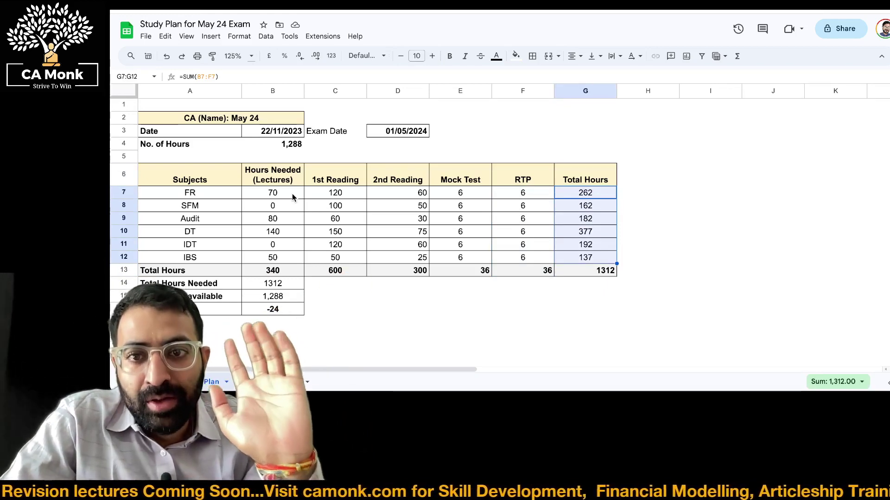
{"action": "key", "text": "Left"}
{"action": "key", "text": "Left"}
{"action": "key", "text": "Left"}
{"action": "key", "text": "Left"}
{"action": "key", "text": "Left"}
{"action": "key", "text": "Left"}
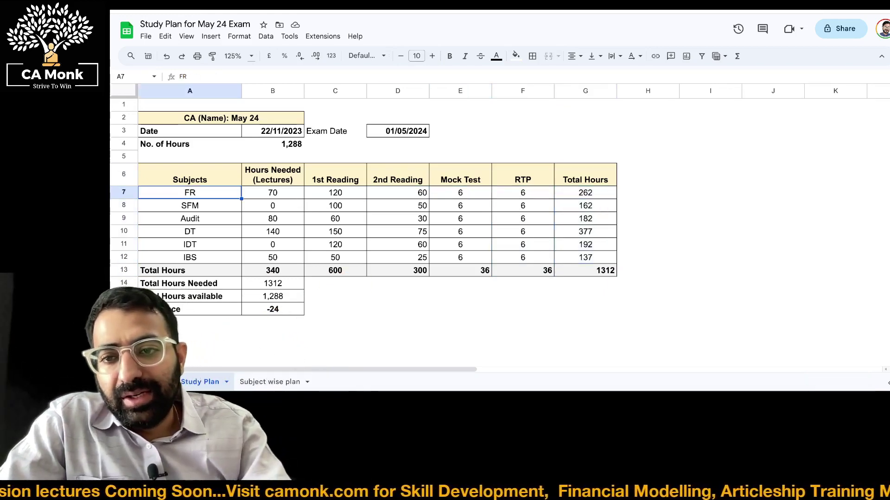
{"action": "key", "text": "Down"}
{"action": "key", "text": "Down"}
{"action": "key", "text": "Down"}
{"action": "key", "text": "Down"}
{"action": "key", "text": "Down"}
{"action": "key", "text": "Down"}
{"action": "key", "text": "Down"}
{"action": "key", "text": "Down"}
{"action": "key", "text": "Down"}
{"action": "key", "text": "Right"}
{"action": "key", "text": "Up"}
{"action": "key", "text": "Up"}
{"action": "key", "text": "Down"}
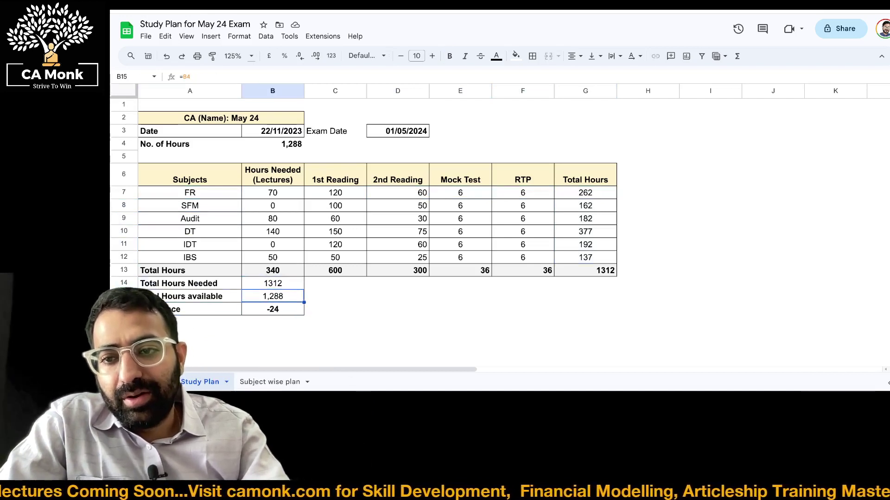
{"action": "key", "text": "shift+Left"}
{"action": "scroll", "coordinate": [298, 217], "scroll_direction": "down", "scroll_amount": 3}
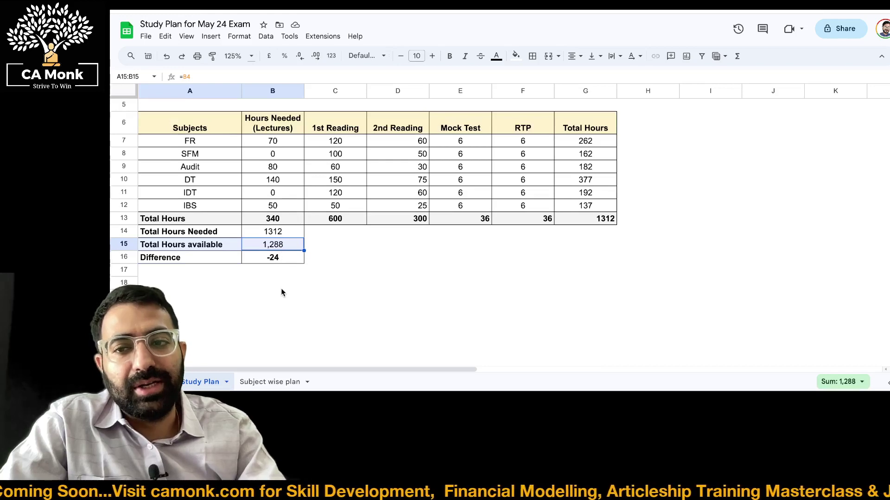
On the Subject wise plan sheet, inspect the VLOOKUP Hours Planned formulas for FR, Audit and DT
{"action": "left_click", "coordinate": [278, 381]}
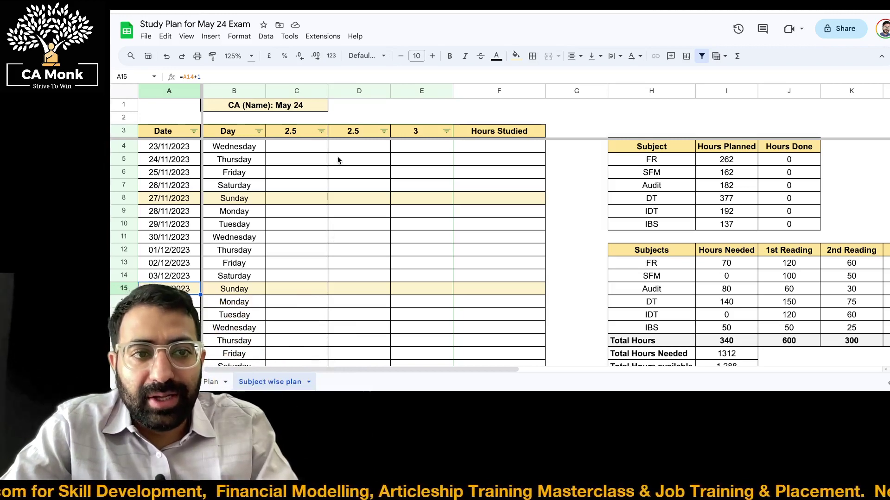
{"action": "left_click", "coordinate": [729, 165]}
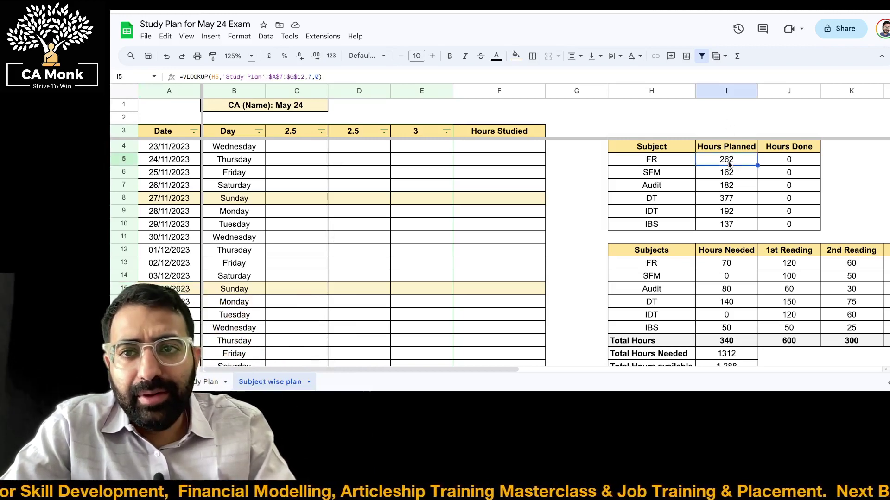
{"action": "key", "text": "Return"}
{"action": "key", "text": "Return"}
{"action": "key", "text": "Return"}
{"action": "key", "text": "Return"}
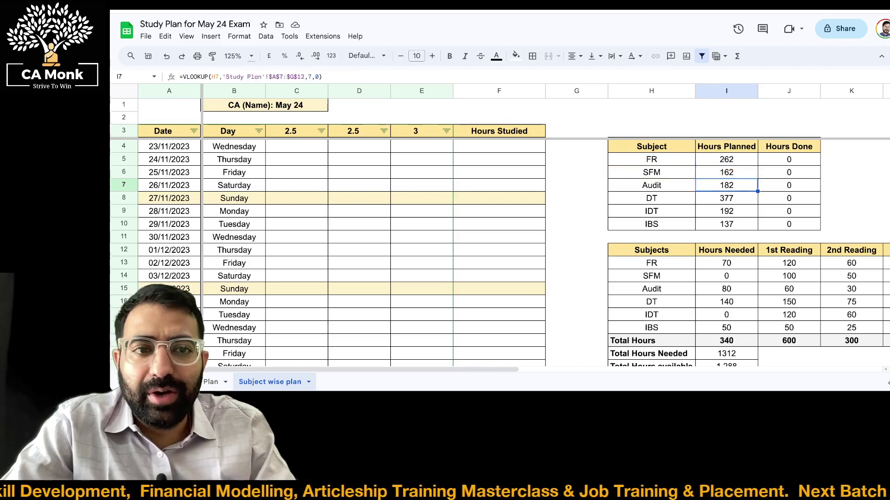
{"action": "key", "text": "Return"}
{"action": "key", "text": "Return"}
{"action": "key", "text": "Return"}
{"action": "key", "text": "Return"}
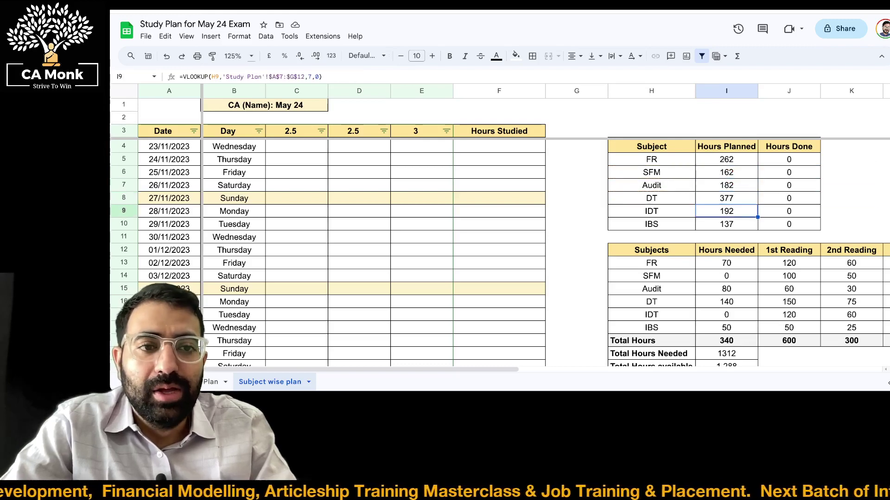
{"action": "key", "text": "Up"}
{"action": "key", "text": "Up"}
{"action": "key", "text": "Up"}
{"action": "key", "text": "Up"}
{"action": "key", "text": "Up"}
{"action": "key", "text": "Down"}
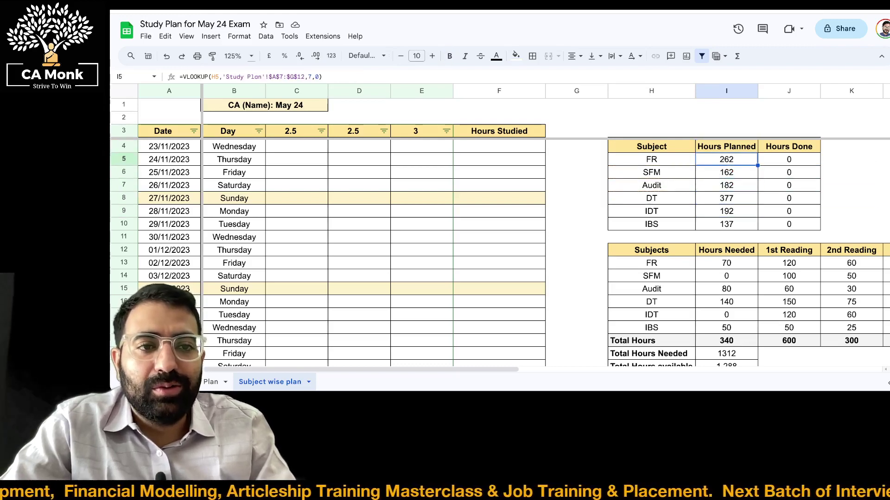
{"action": "key", "text": "shift+Left"}
Select the copied subjects table of Hours Needed and Total Hours, then return to Wednesday's first study slot
{"action": "key", "text": "Down"}
{"action": "key", "text": "ctrl+Down"}
{"action": "key", "text": "ctrl+Down"}
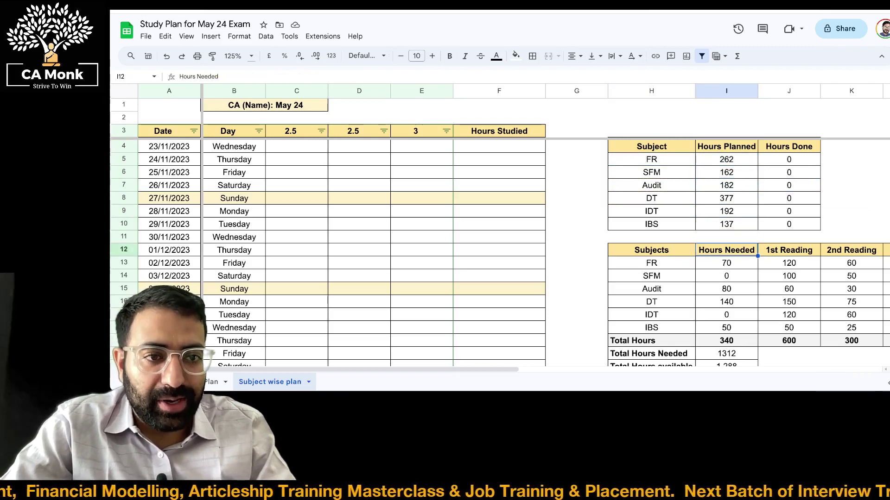
{"action": "key", "text": "ctrl+Right"}
{"action": "key", "text": "Left"}
{"action": "key", "text": "Down"}
{"action": "key", "text": "Left"}
{"action": "key", "text": "Left"}
{"action": "key", "text": "Left"}
{"action": "key", "text": "Left"}
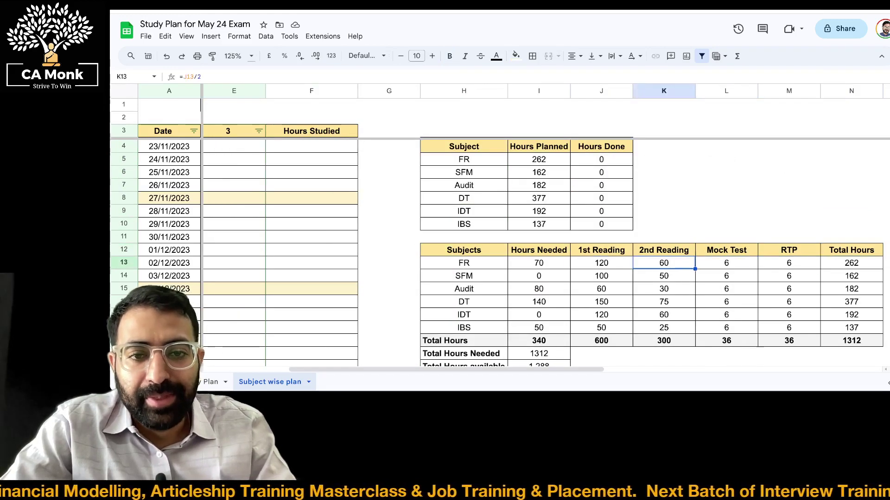
{"action": "key", "text": "ctrl+shift+Right"}
{"action": "key", "text": "ctrl+shift+Down"}
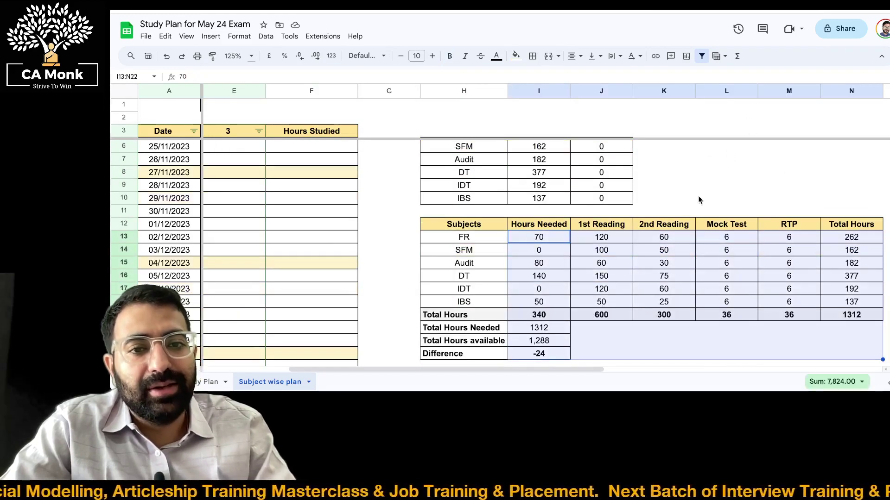
{"action": "scroll", "coordinate": [616, 263], "scroll_direction": "up", "scroll_amount": 2}
{"action": "scroll", "coordinate": [616, 263], "scroll_direction": "left", "scroll_amount": 5}
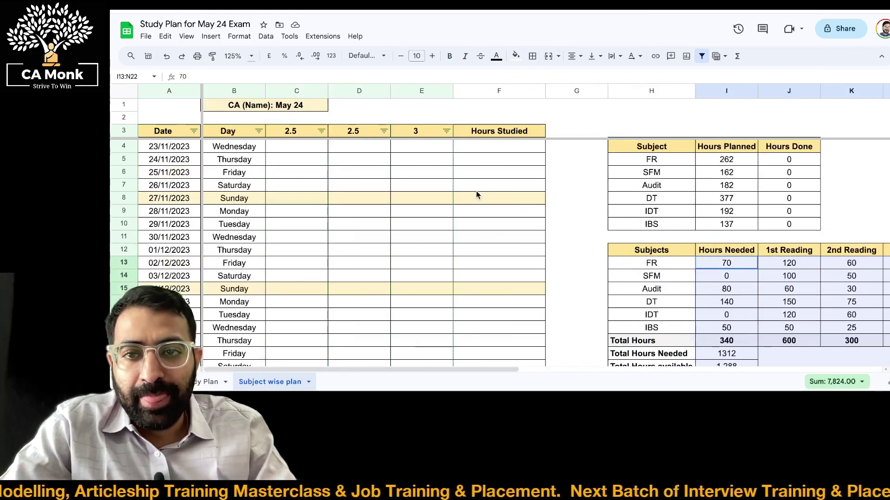
{"action": "left_click", "coordinate": [297, 151]}
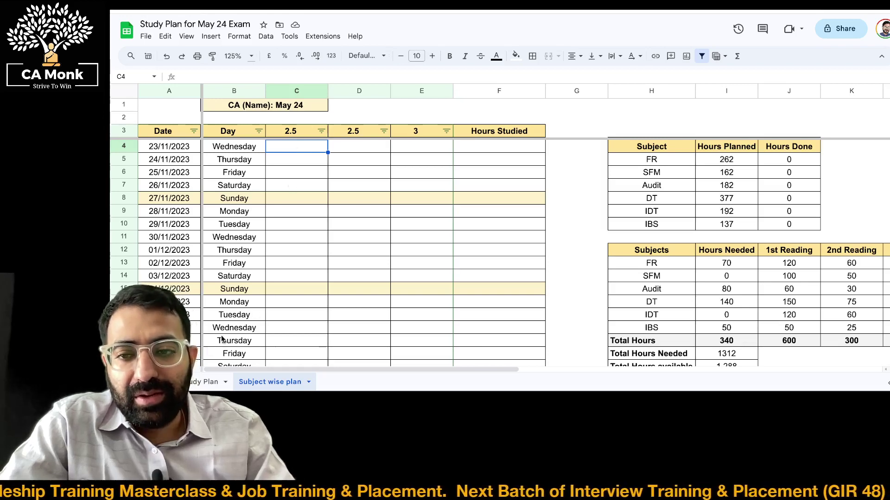
{"action": "left_click", "coordinate": [213, 381]}
{"action": "scroll", "coordinate": [268, 141], "scroll_direction": "up", "scroll_amount": 3}
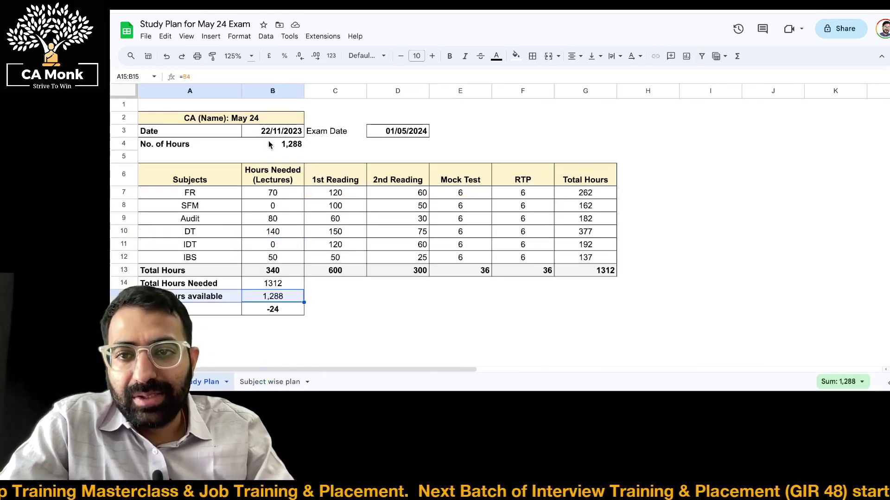
{"action": "left_click", "coordinate": [284, 384]}
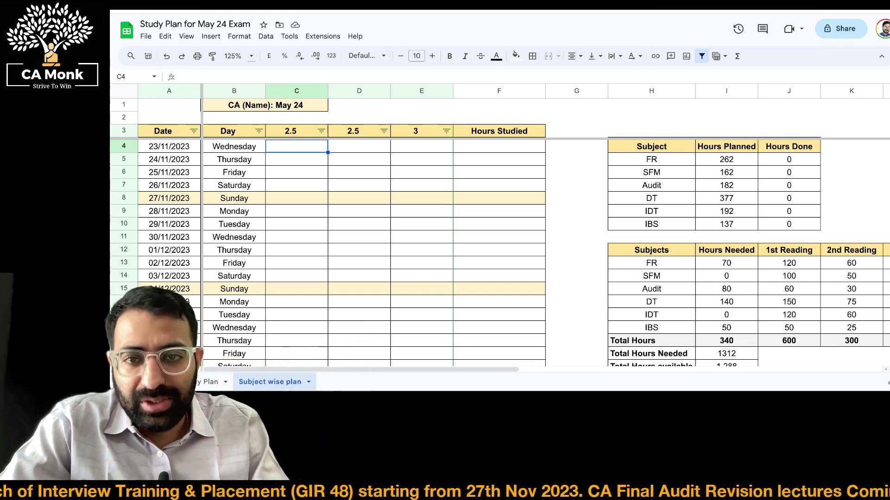
Enter FR and Audit in the first two study slots for Wednesday 23/11/2023
{"action": "key", "text": "Left"}
{"action": "key", "text": "Right"}
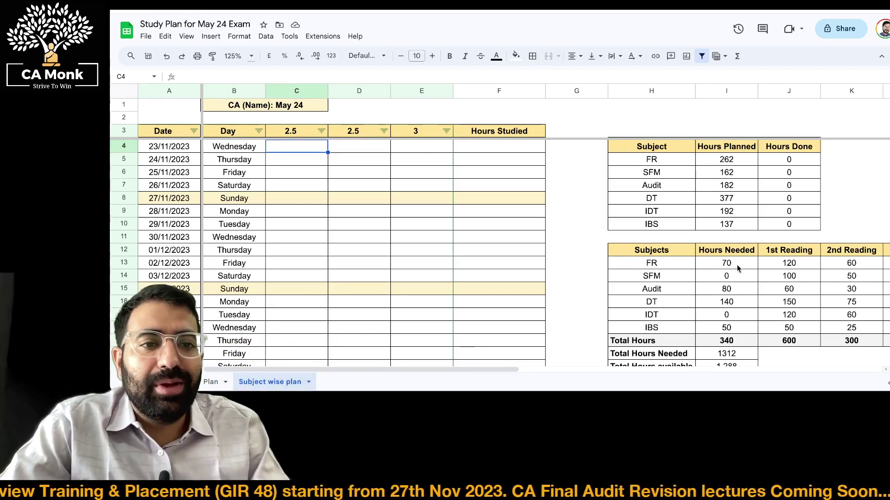
{"action": "type", "text": "FR"}
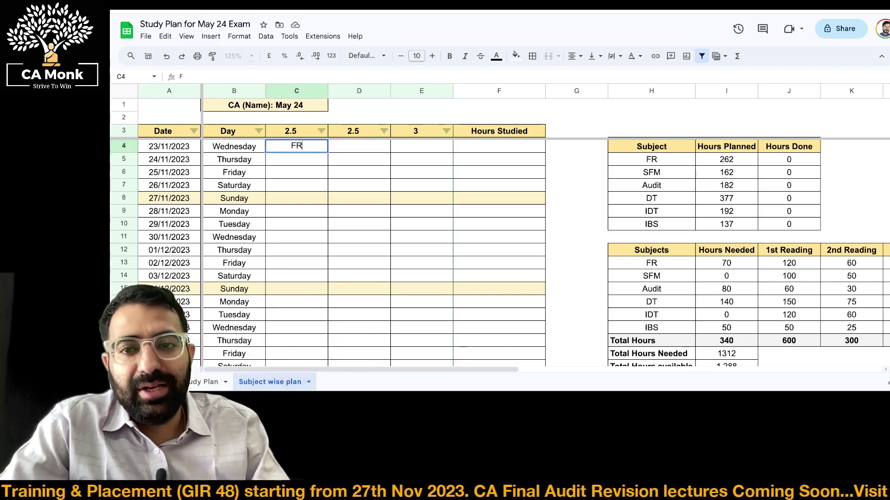
{"action": "key", "text": "Return"}
{"action": "left_click", "coordinate": [297, 146]}
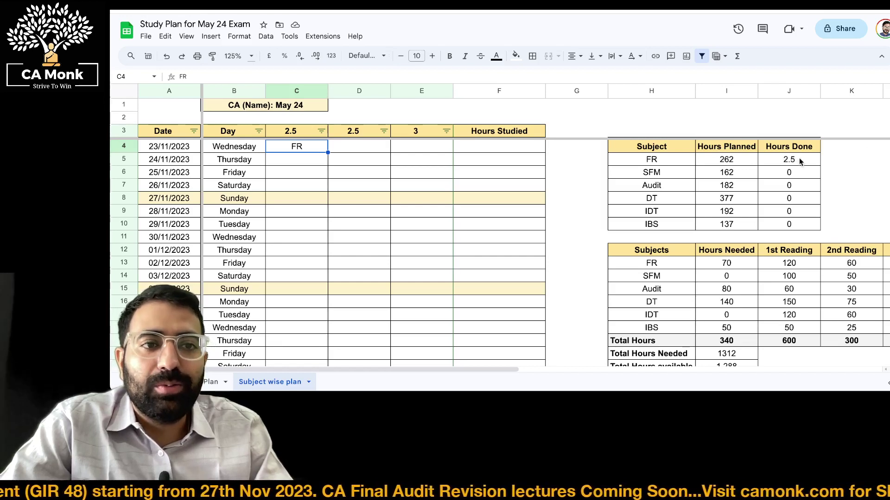
{"action": "key", "text": "Right"}
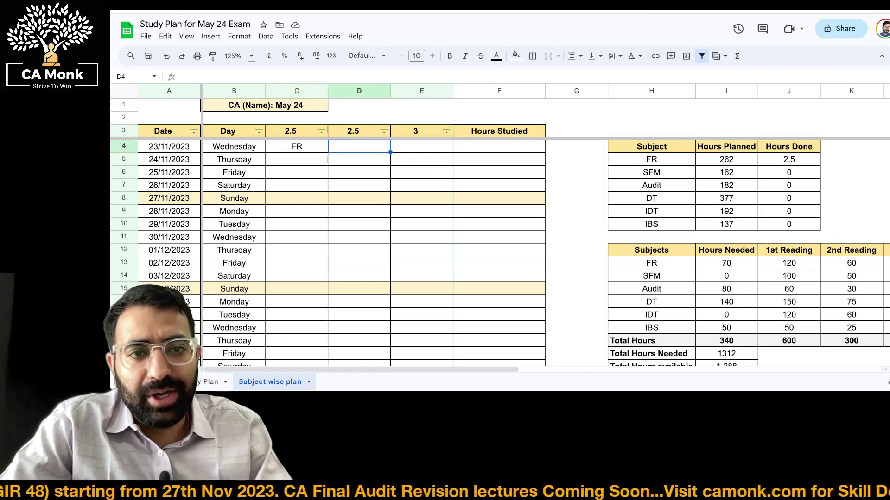
{"action": "key", "text": "Return"}
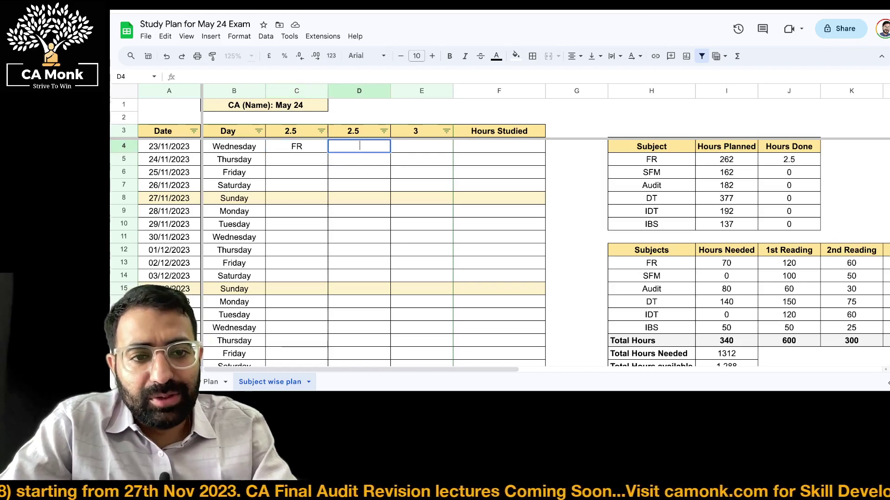
{"action": "type", "text": "Audit"}
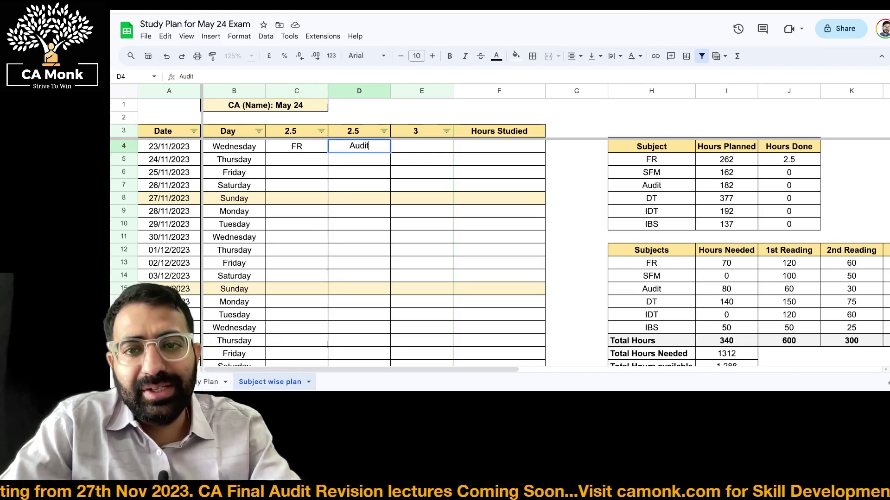
{"action": "key", "text": "Return"}
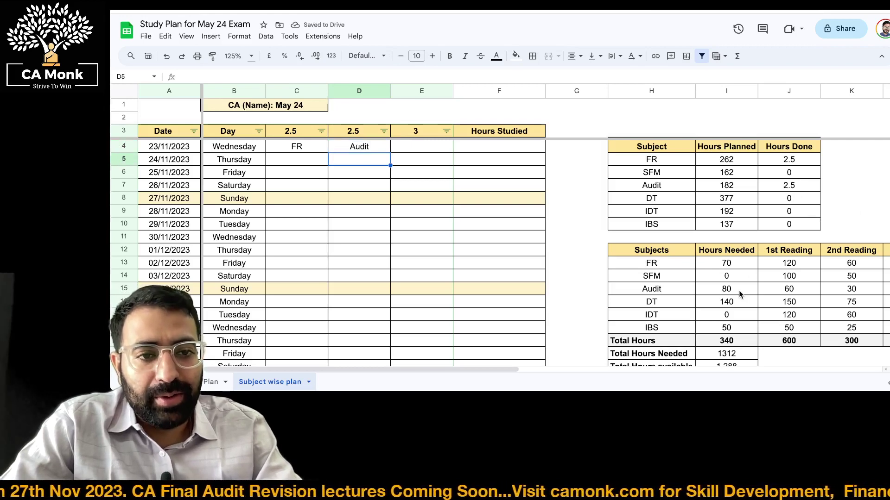
Enter DT in the third study slot in row 4, raising DT's Hours Done to 3
{"action": "key", "text": "Right"}
{"action": "key", "text": "Up"}
{"action": "type", "text": "DT"}
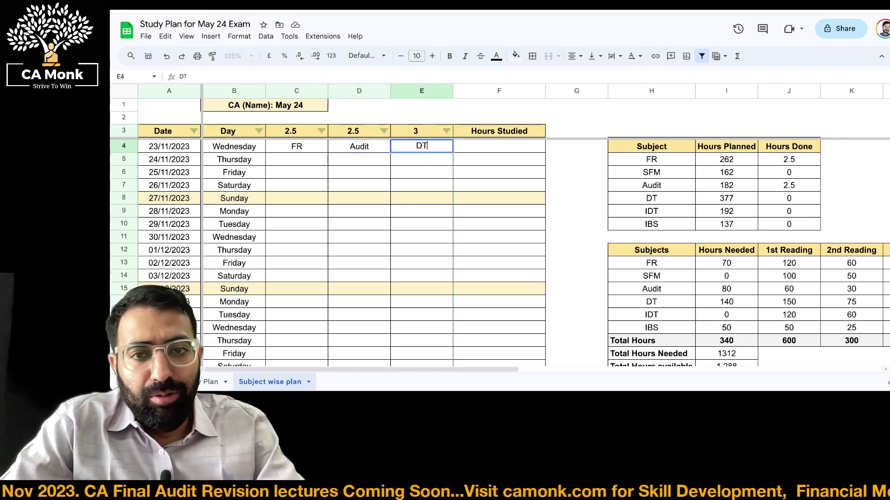
{"action": "key", "text": "Return"}
{"action": "key", "text": "Up"}
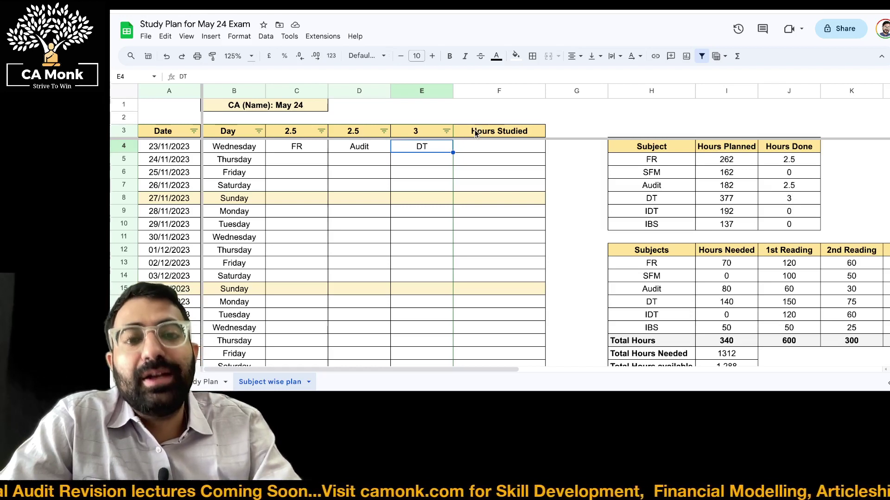
{"action": "key", "text": "Right"}
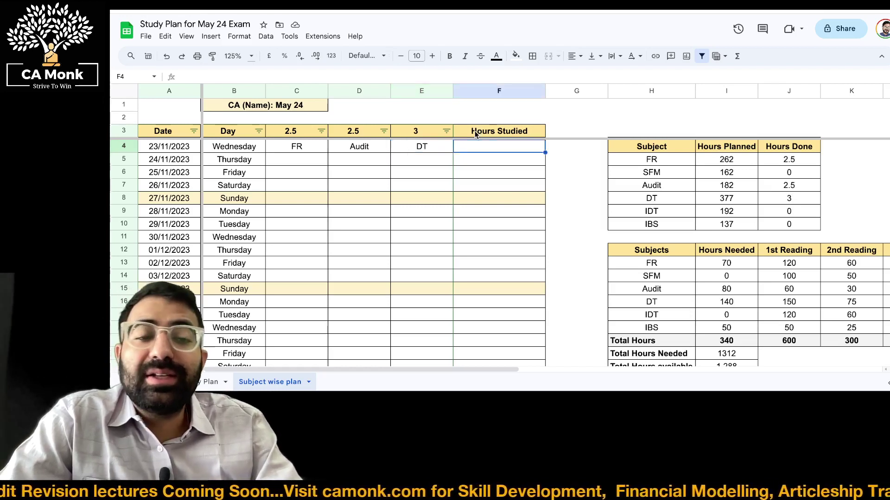
Select the plan's title rows and columns starting from cell A1
{"action": "key", "text": "ctrl+Home"}
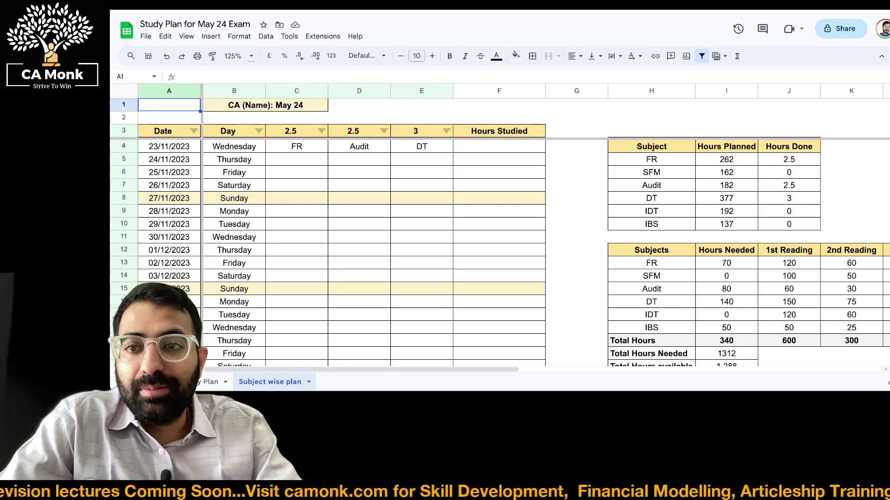
{"action": "key", "text": "shift+Right"}
{"action": "key", "text": "shift+Right"}
{"action": "key", "text": "shift+Right"}
{"action": "key", "text": "shift+Down"}
{"action": "key", "text": "shift+Right"}
{"action": "key", "text": "shift+Down"}
{"action": "key", "text": "shift+Right"}
{"action": "key", "text": "ctrl+shift+Down"}
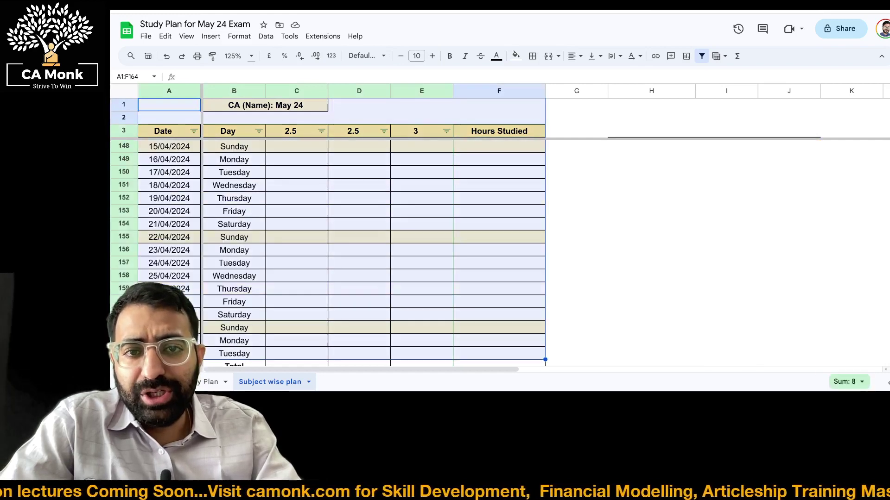
{"action": "key", "text": "ctrl+p"}
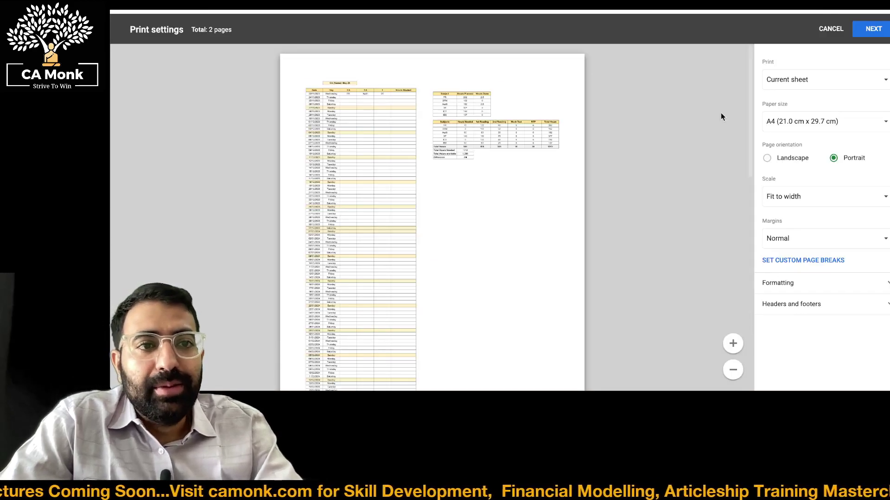
{"action": "left_click", "coordinate": [801, 79]}
{"action": "left_click", "coordinate": [808, 108]}
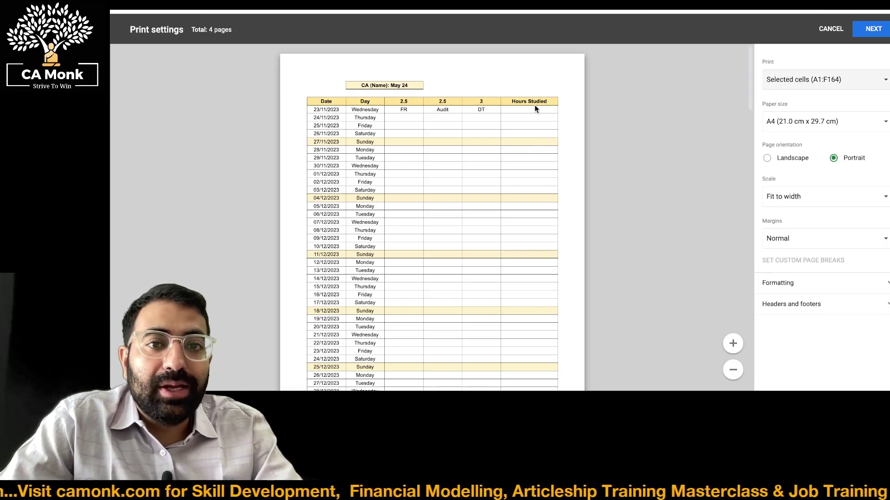
{"action": "scroll", "coordinate": [431, 141], "scroll_direction": "down", "scroll_amount": 20}
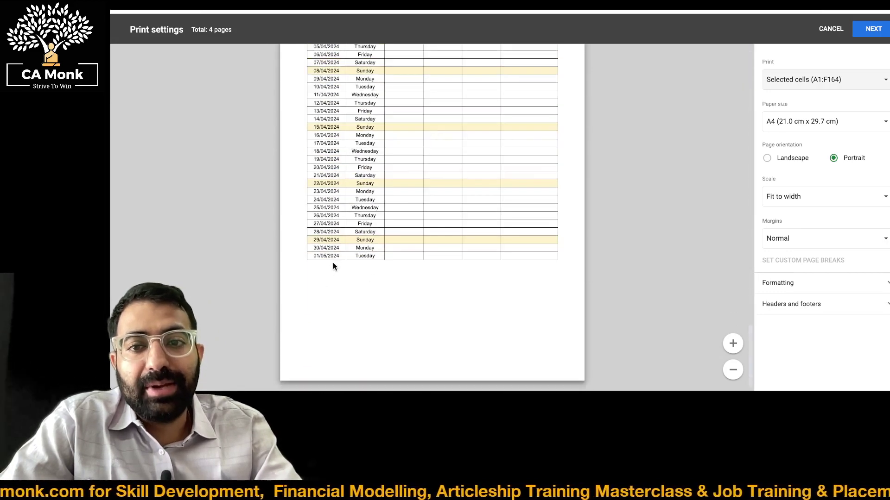
{"action": "scroll", "coordinate": [332, 263], "scroll_direction": "up", "scroll_amount": 20}
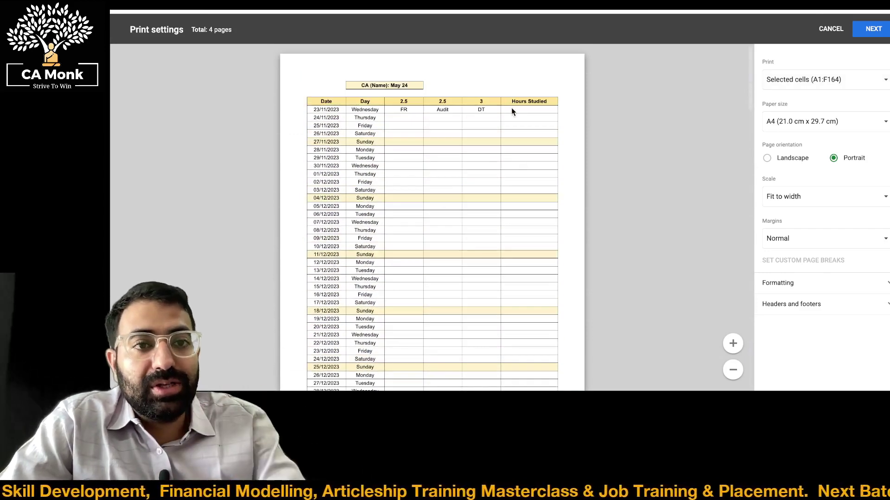
{"action": "key", "text": "Escape"}
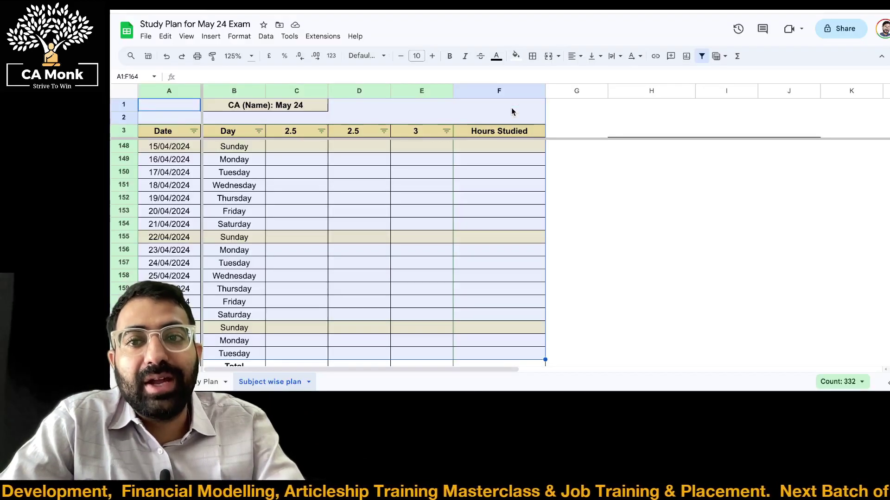
{"action": "left_click_drag", "start_coordinate": [290, 131], "coordinate": [415, 131]}
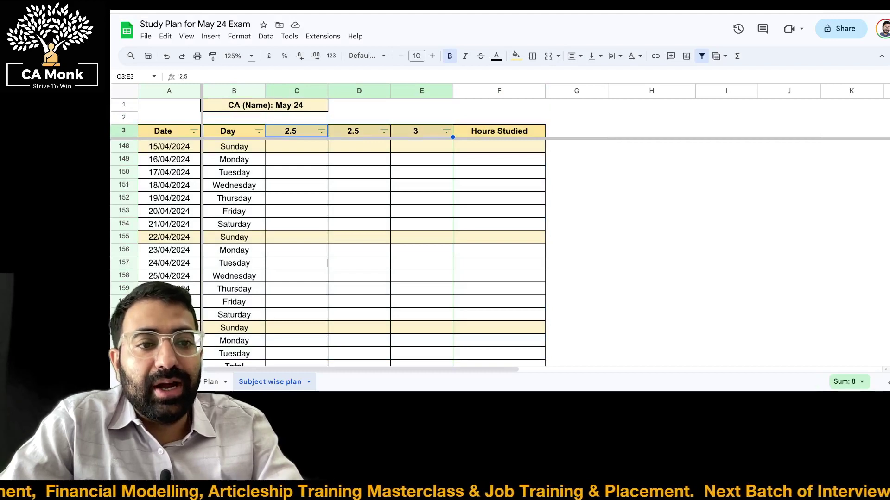
{"action": "key", "text": "Down"}
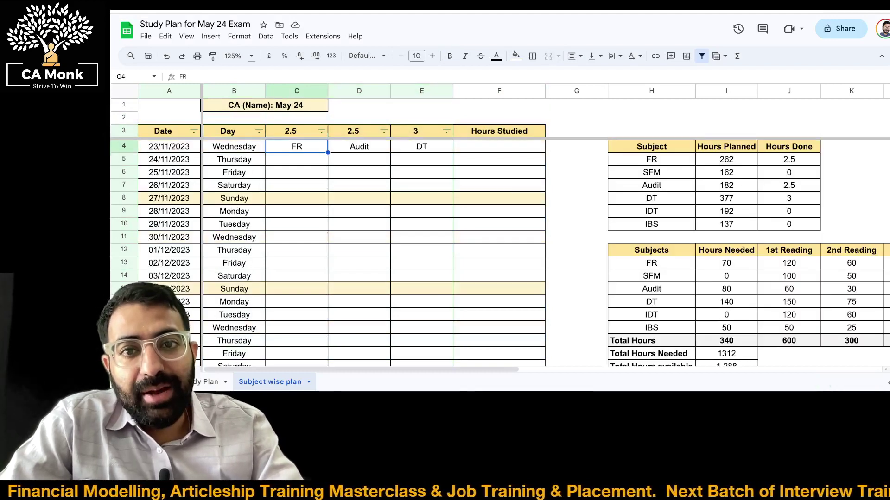
{"action": "key", "text": "Right"}
{"action": "key", "text": "Right"}
{"action": "key", "text": "Right"}
{"action": "key", "text": "Left"}
{"action": "key", "text": "Left"}
{"action": "key", "text": "Left"}
{"action": "key", "text": "Left"}
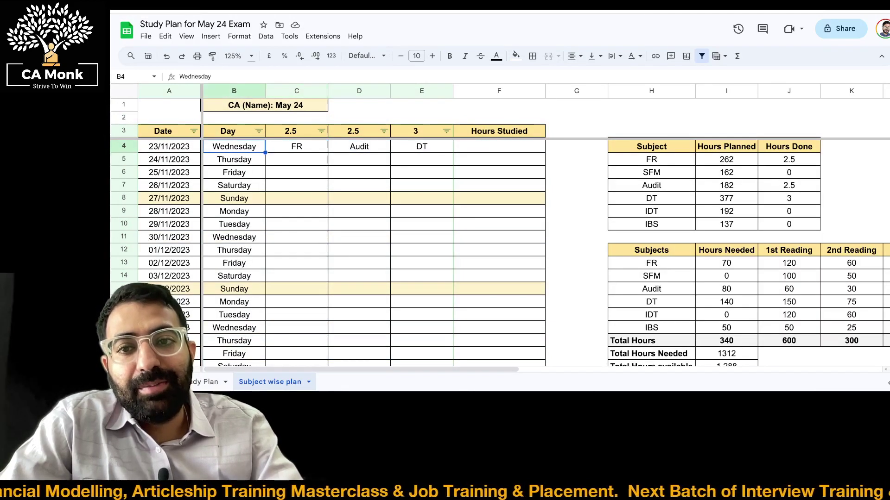
{"action": "key", "text": "Right"}
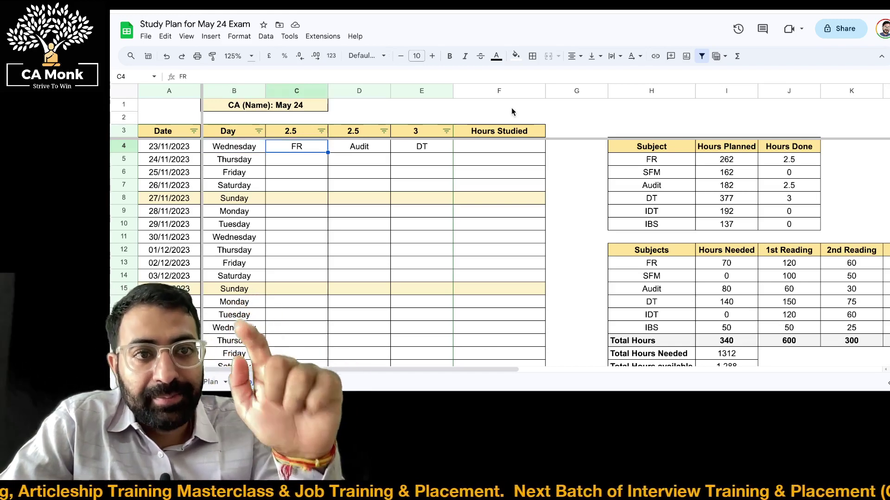
{"action": "key", "text": "Right"}
{"action": "key", "text": "Right"}
{"action": "key", "text": "Right"}
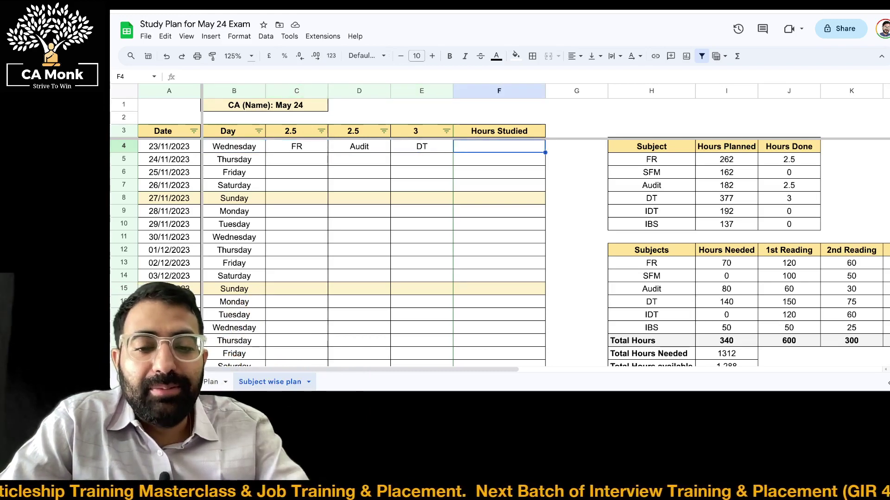
{"action": "type", "text": "7"}
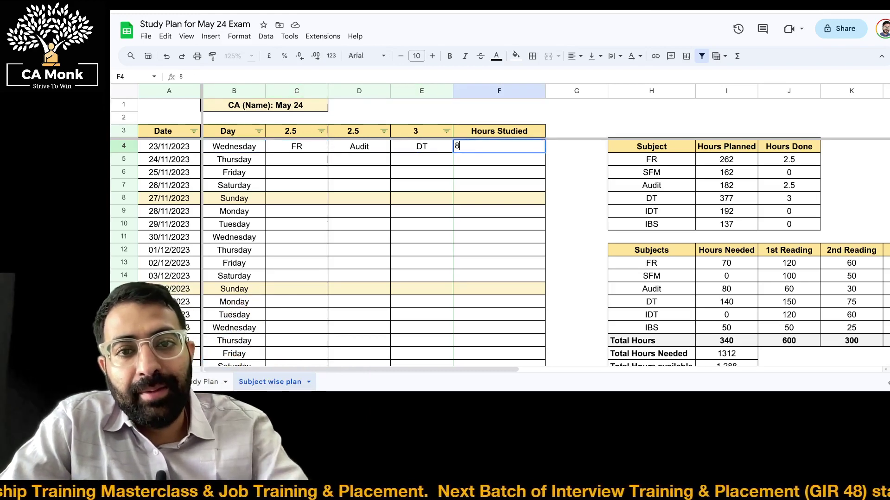
{"action": "key", "text": "ctrl+Return"}
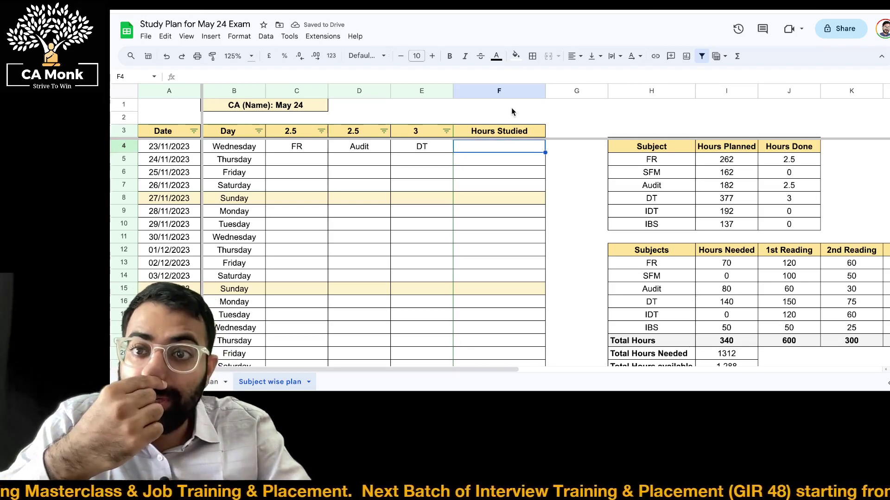
{"action": "key", "text": "Left"}
{"action": "key", "text": "Left"}
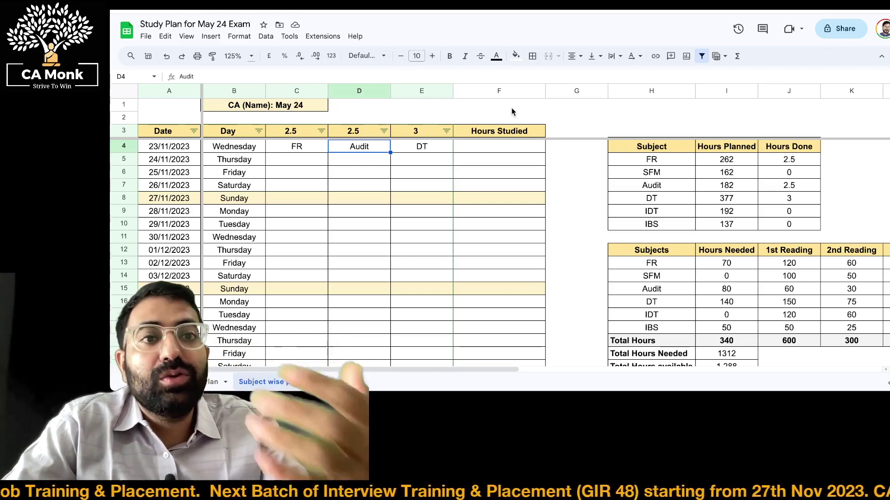
{"action": "key", "text": "Left"}
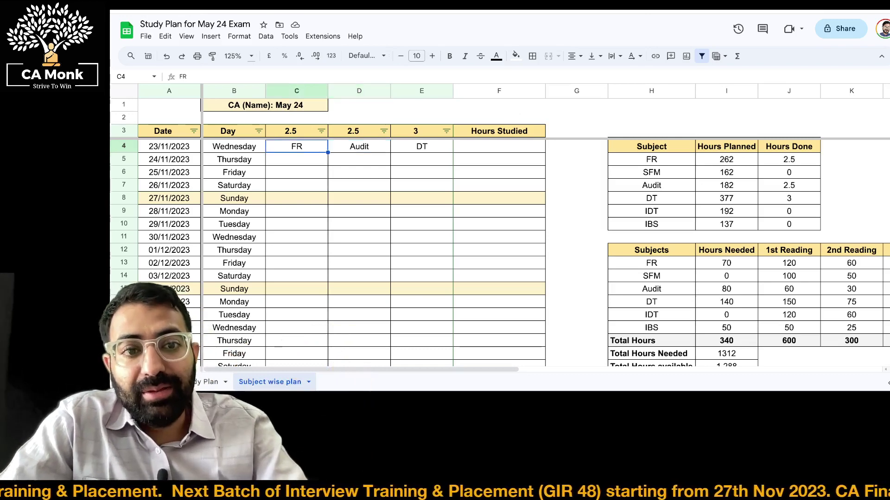
{"action": "key", "text": "Left"}
{"action": "key", "text": "Right"}
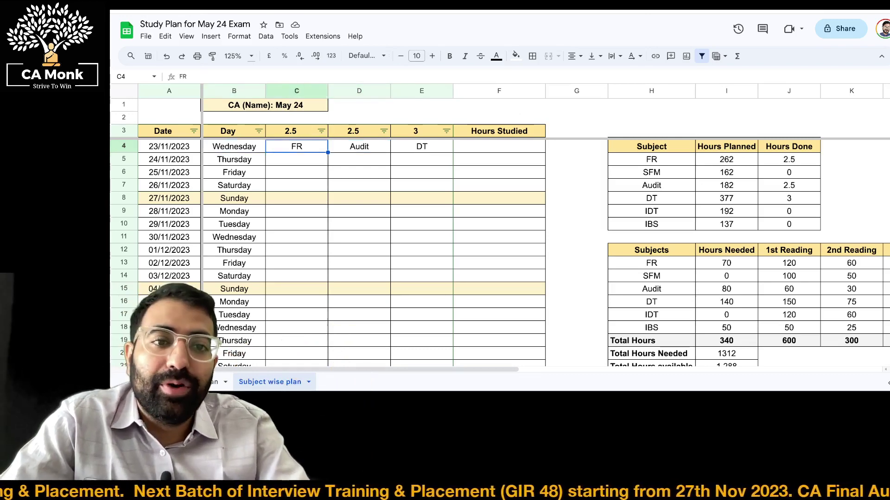
{"action": "key", "text": "Right"}
{"action": "key", "text": "Right"}
{"action": "key", "text": "Right"}
{"action": "key", "text": "Right"}
{"action": "key", "text": "Right"}
{"action": "key", "text": "Right"}
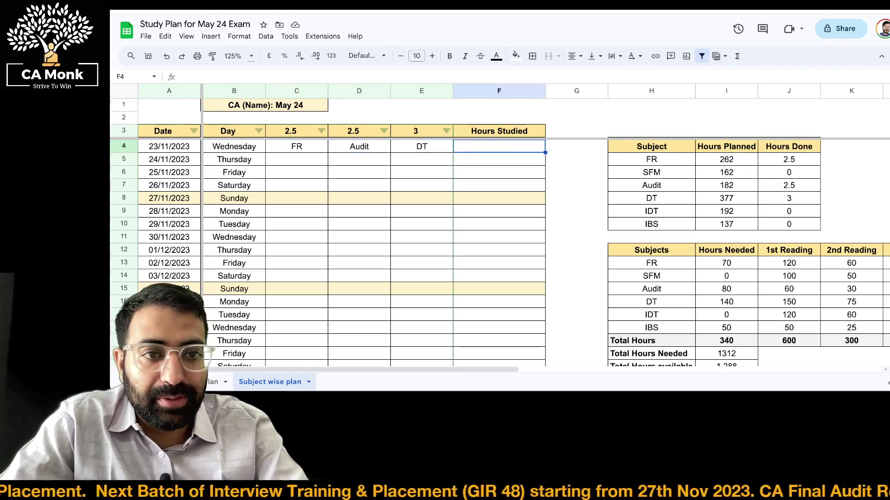
{"action": "key", "text": "Down"}
{"action": "key", "text": "Down"}
{"action": "key", "text": "Down"}
{"action": "key", "text": "Left"}
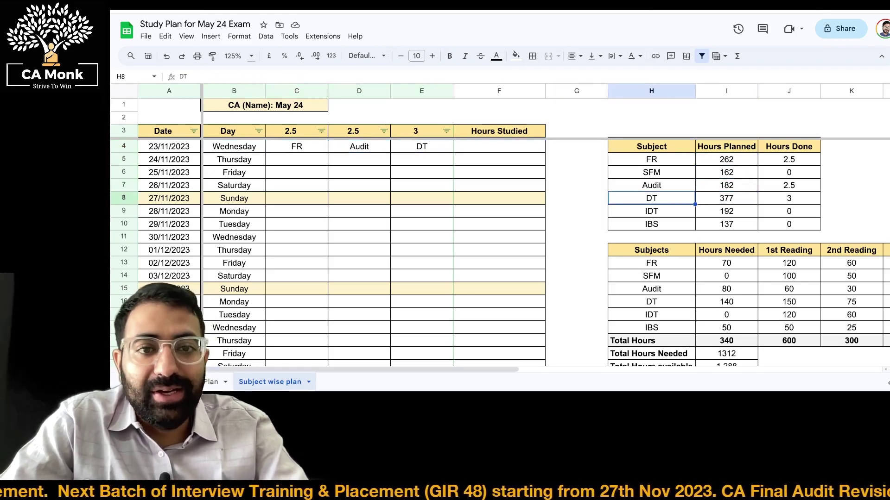
{"action": "key", "text": "Left"}
{"action": "key", "text": "Up"}
{"action": "key", "text": "Up"}
{"action": "key", "text": "Left"}
{"action": "key", "text": "Left"}
{"action": "key", "text": "Left"}
{"action": "key", "text": "Left"}
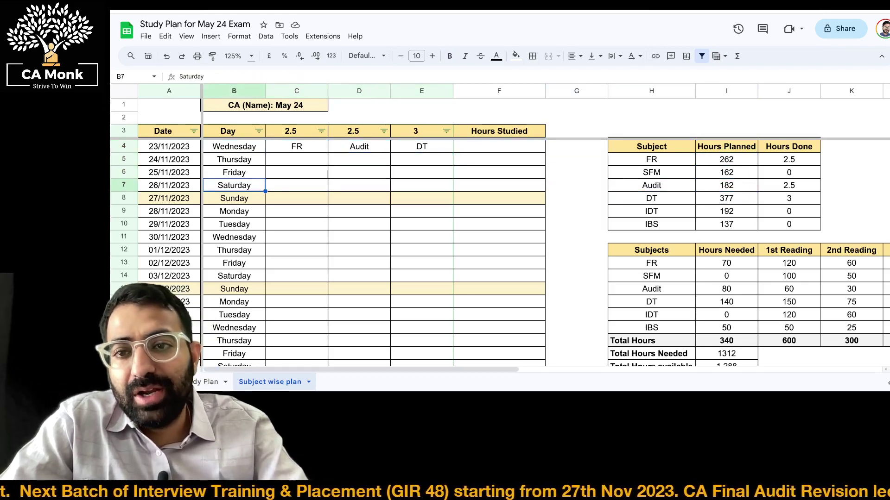
Fill FR down through Saturday 26/11/2023 and paste it into the 28/11–03/12 weekdays
{"action": "key", "text": "Down"}
{"action": "key", "text": "Down"}
{"action": "key", "text": "shift+Up"}
{"action": "key", "text": "shift+Up"}
{"action": "key", "text": "shift+Up"}
{"action": "key", "text": "ctrl+d"}
{"action": "key", "text": "Down"}
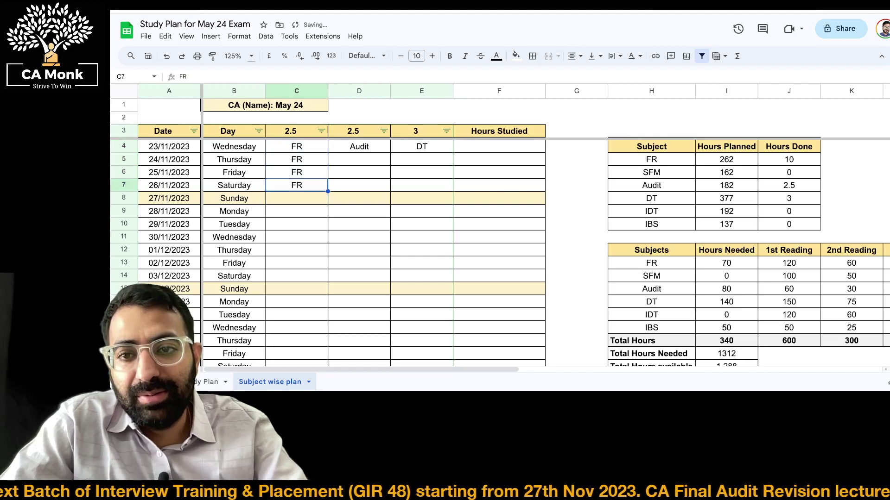
{"action": "key", "text": "Down"}
{"action": "key", "text": "shift+Down"}
{"action": "key", "text": "shift+Down"}
{"action": "key", "text": "shift+Down"}
{"action": "key", "text": "shift+Down"}
{"action": "key", "text": "shift+Down"}
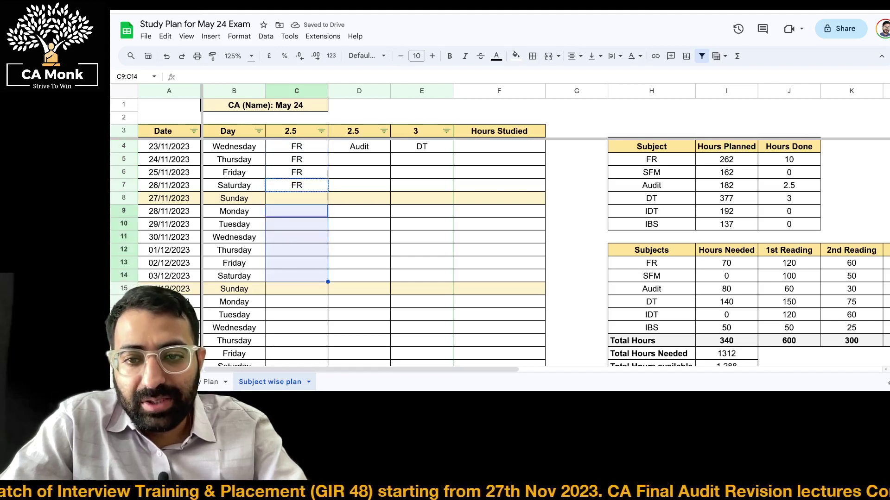
{"action": "type", "text": "FR FR FR FR FR FR"}
{"action": "key", "text": "Down"}
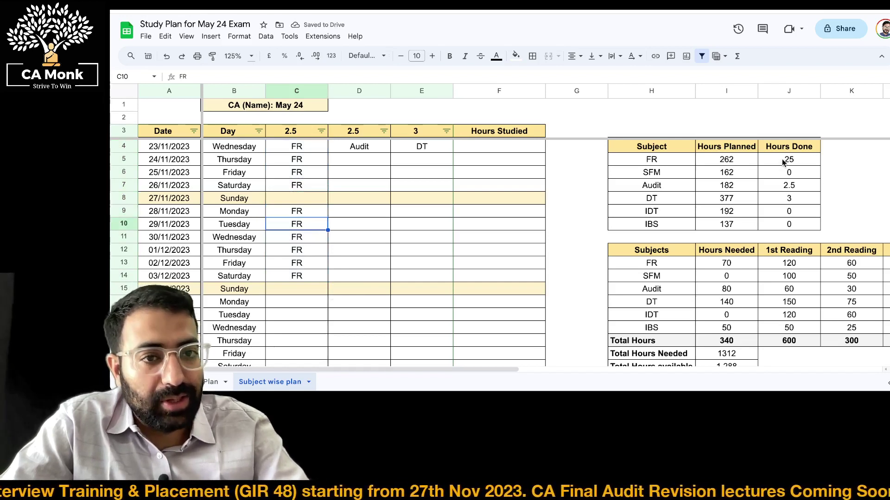
Work out =70/2.5 in a spare cell, then clear the scratch result
{"action": "left_click", "coordinate": [562, 195]}
{"action": "type", "text": "="}
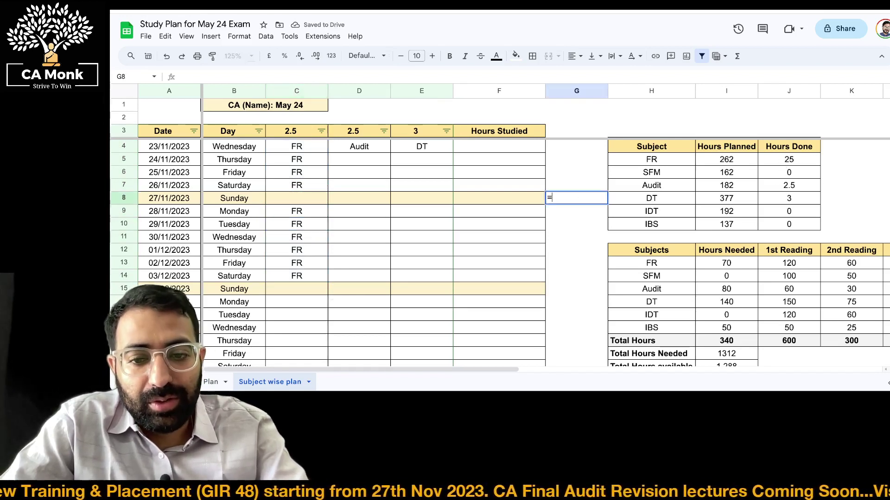
{"action": "type", "text": "70"}
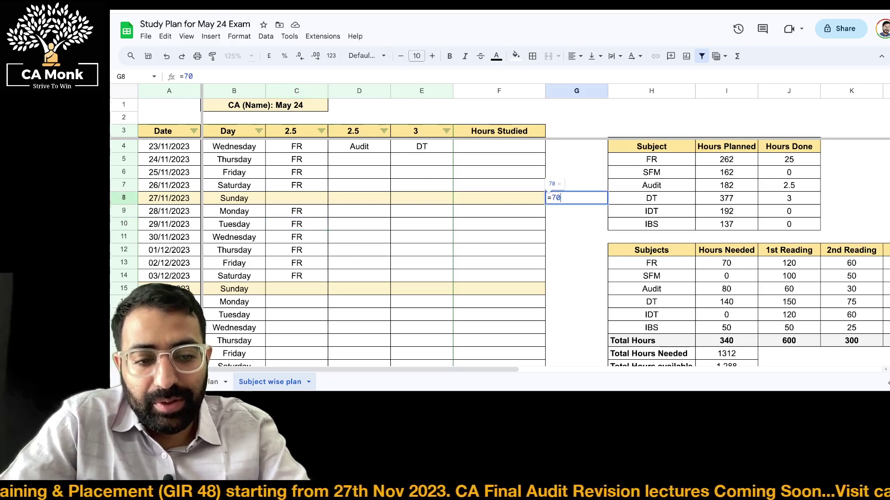
{"action": "type", "text": "/2.5"}
{"action": "key", "text": "Return"}
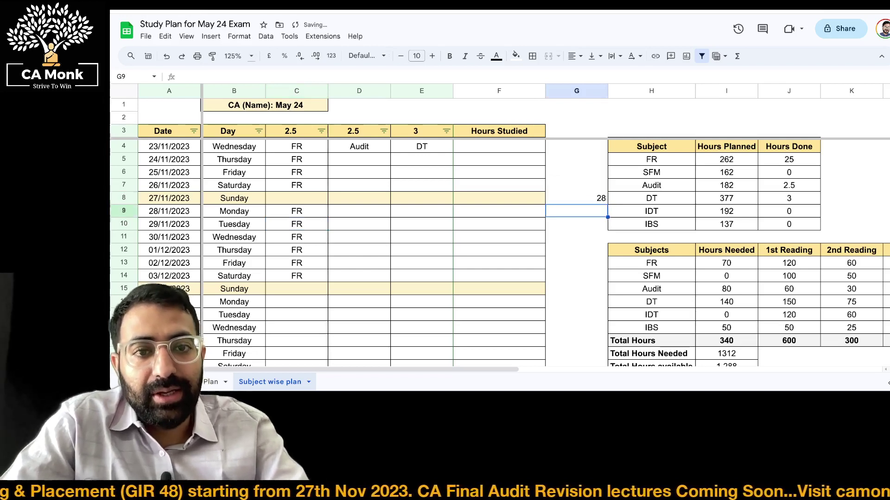
{"action": "key", "text": "Up"}
{"action": "key", "text": "Delete"}
Paste FR into the weekday slots from Monday 05/12/2023 to Saturday 10/12/2023
{"action": "left_click", "coordinate": [234, 224]}
{"action": "key", "text": "Right"}
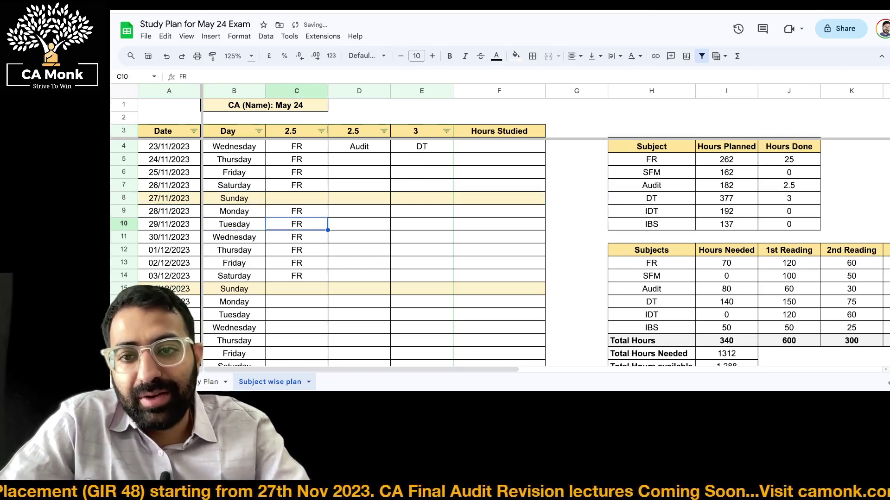
{"action": "key", "text": "Left"}
{"action": "key", "text": "Left"}
{"action": "key", "text": "Right"}
{"action": "key", "text": "ctrl+Down"}
{"action": "key", "text": "Right"}
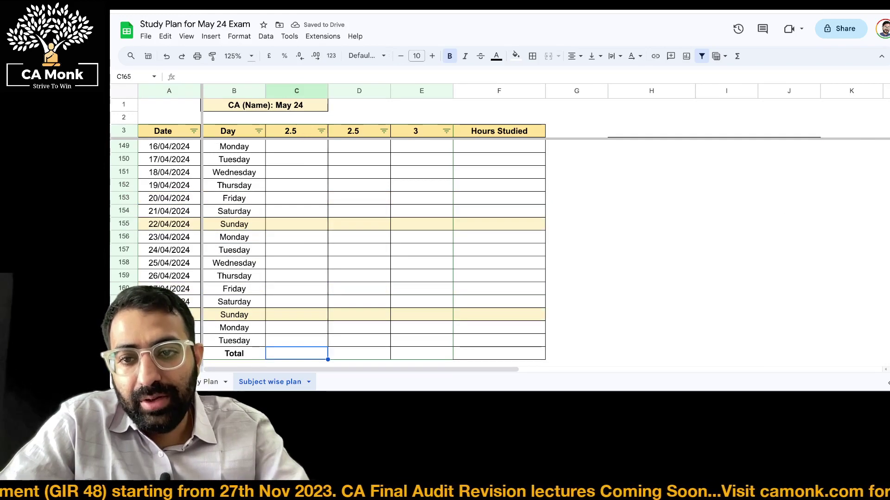
{"action": "key", "text": "ctrl+Up"}
{"action": "key", "text": "Down"}
{"action": "key", "text": "Down"}
{"action": "key", "text": "shift+Down"}
{"action": "key", "text": "shift+Down"}
{"action": "key", "text": "shift+Down"}
{"action": "key", "text": "shift+Down"}
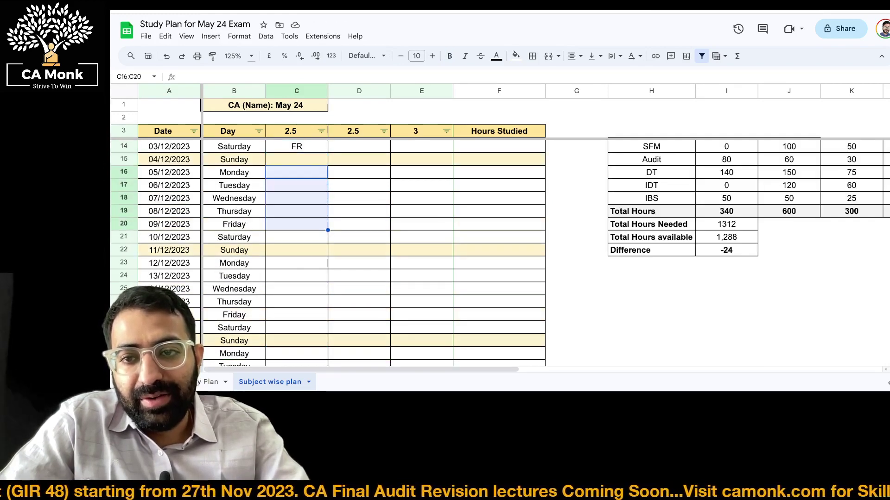
{"action": "key", "text": "shift+Down"}
{"action": "type", "text": "FR FR FR FR FR FR"}
Paste FR into the remaining weeks' weekday slots down to row 35, skipping Sundays
{"action": "key", "text": "Down"}
{"action": "key", "text": "Down"}
{"action": "key", "text": "Down"}
{"action": "key", "text": "Down"}
{"action": "key", "text": "Down"}
{"action": "key", "text": "Down"}
{"action": "key", "text": "Down"}
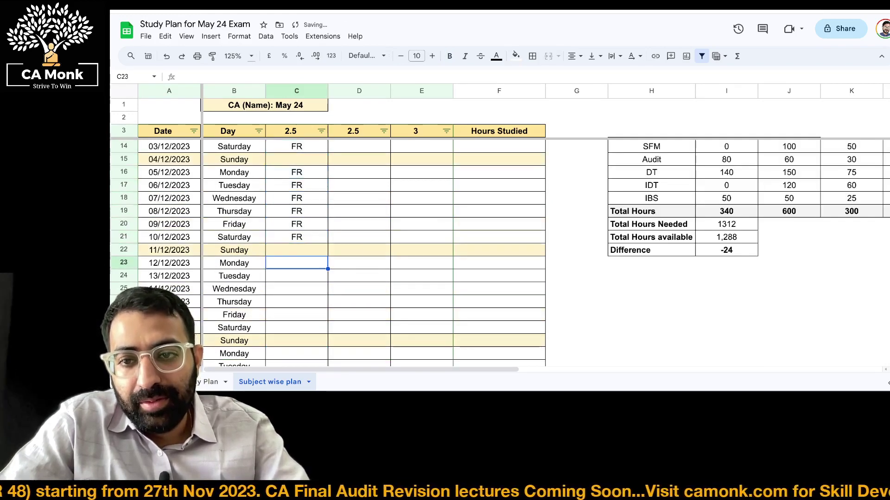
{"action": "type", "text": "FR"}
{"action": "key", "text": "shift+Down"}
{"action": "key", "text": "shift+Down"}
{"action": "key", "text": "shift+Down"}
{"action": "key", "text": "shift+Down"}
{"action": "key", "text": "shift+Down"}
{"action": "key", "text": "shift+Down"}
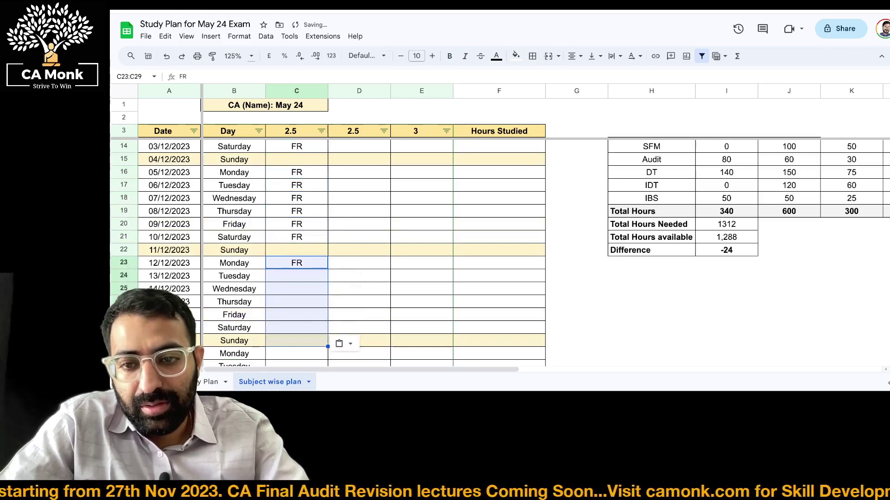
{"action": "type", "text": "FR"}
{"action": "key", "text": "Down"}
{"action": "key", "text": "Down"}
{"action": "key", "text": "Down"}
{"action": "key", "text": "Down"}
{"action": "key", "text": "Down"}
{"action": "key", "text": "Down"}
{"action": "key", "text": "Down"}
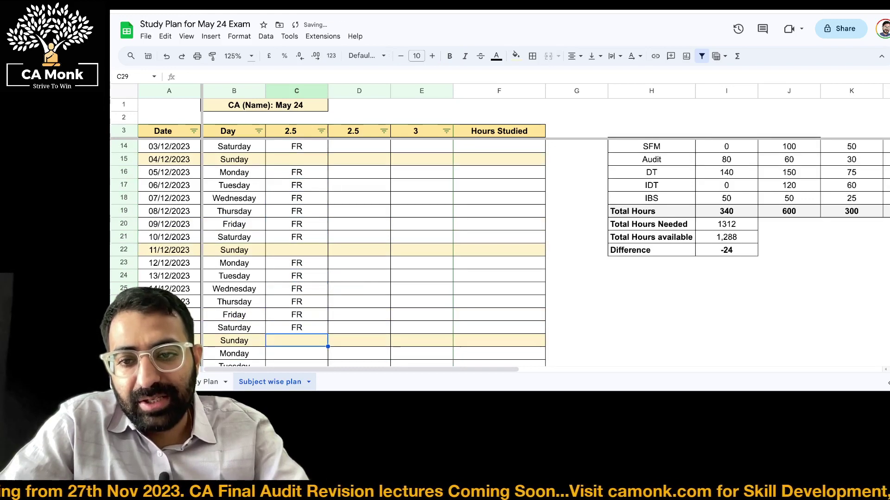
{"action": "type", "text": "FR"}
{"action": "key", "text": "shift+Down"}
{"action": "key", "text": "shift+Down"}
{"action": "key", "text": "shift+Down"}
{"action": "key", "text": "shift+Down"}
{"action": "key", "text": "shift+Down"}
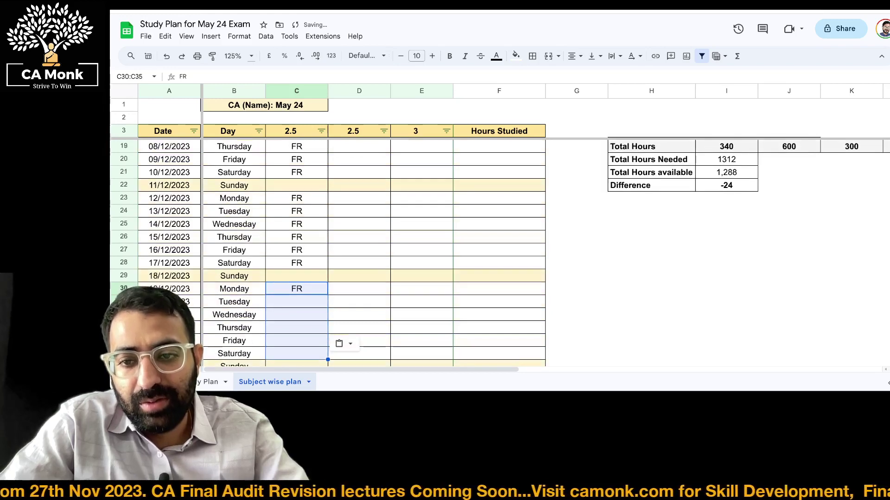
{"action": "type", "text": "FR"}
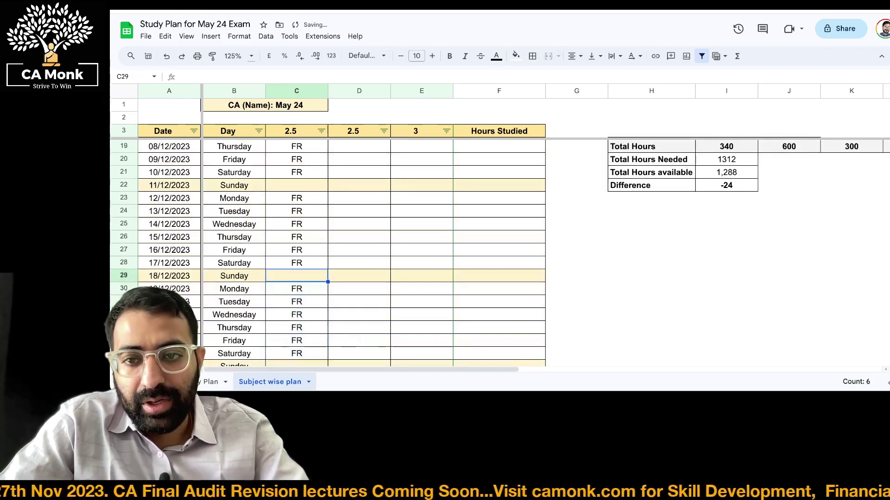
{"action": "left_click", "coordinate": [234, 276]}
{"action": "key", "text": "ctrl+Up"}
{"action": "key", "text": "Right"}
{"action": "key", "text": "Right"}
{"action": "key", "text": "Right"}
{"action": "key", "text": "Right"}
{"action": "key", "text": "Right"}
{"action": "key", "text": "Right"}
{"action": "key", "text": "Right"}
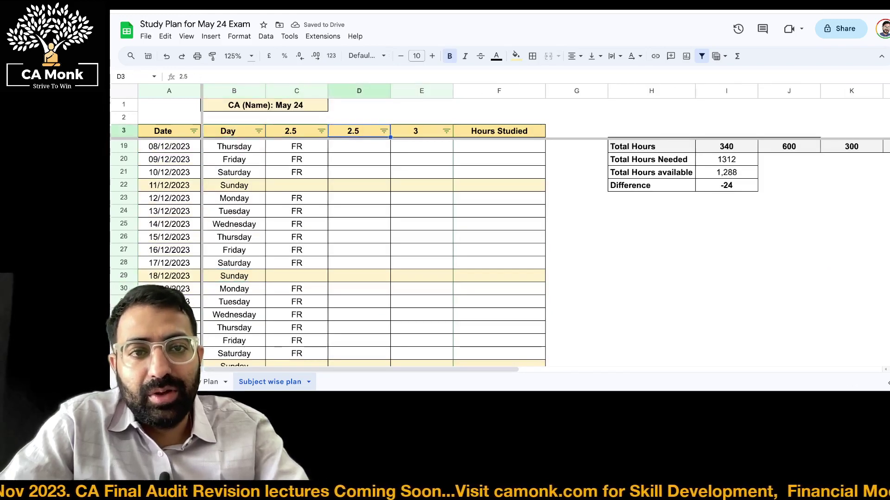
{"action": "key", "text": "Down"}
{"action": "left_click", "coordinate": [789, 159]}
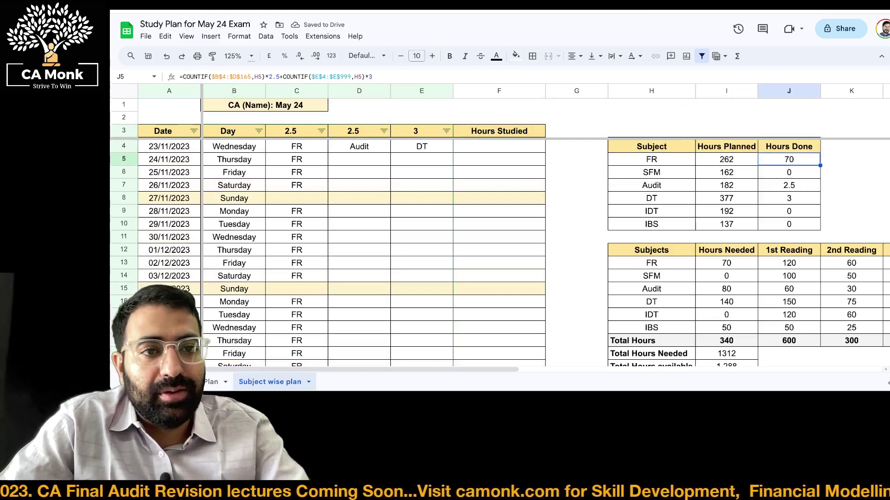
{"action": "key", "text": "F2"}
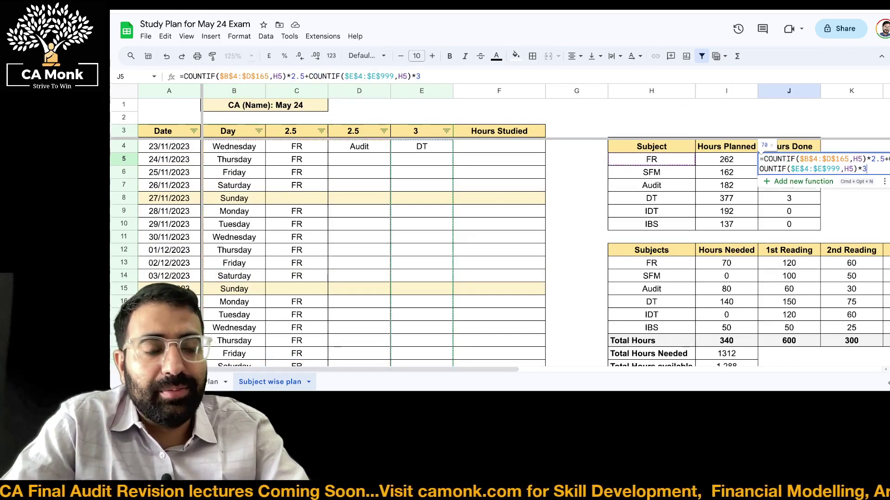
{"action": "key", "text": "Escape"}
{"action": "key", "text": "F2"}
{"action": "key", "text": "Escape"}
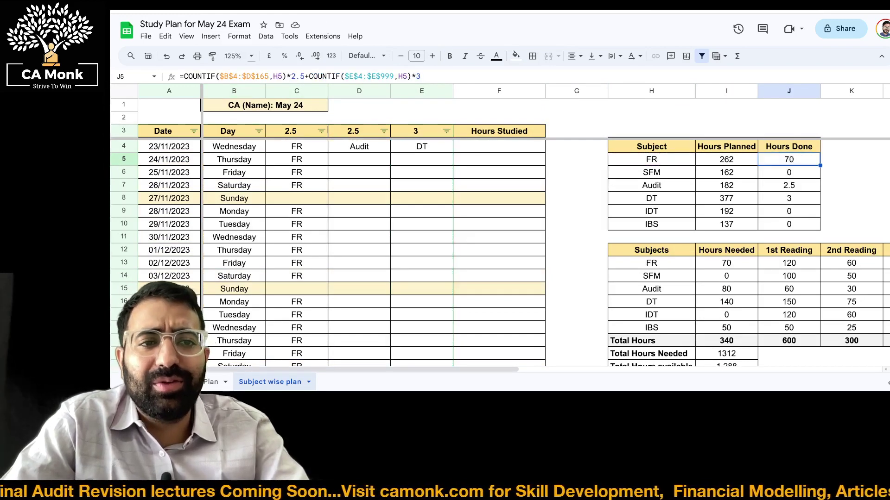
{"action": "key", "text": "shift+Left"}
{"action": "key", "text": "shift+Left"}
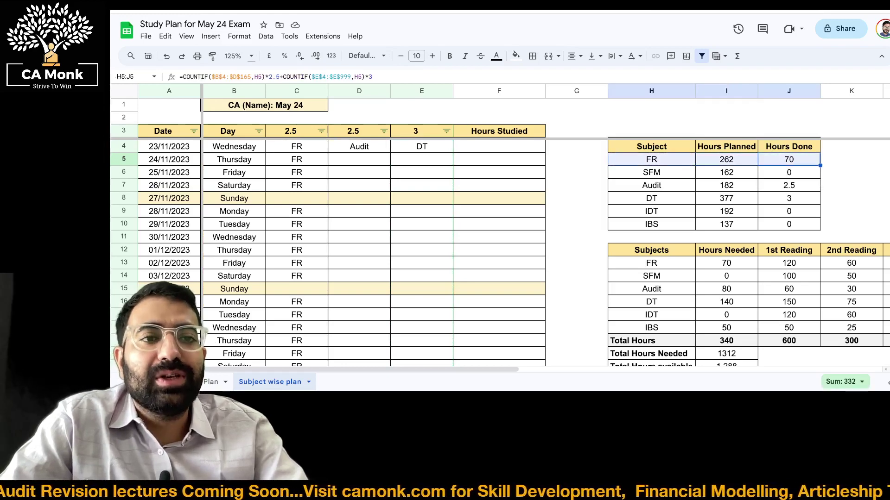
{"action": "key", "text": "Left"}
{"action": "key", "text": "Left"}
{"action": "key", "text": "Left"}
{"action": "key", "text": "Left"}
{"action": "key", "text": "Left"}
{"action": "key", "text": "Left"}
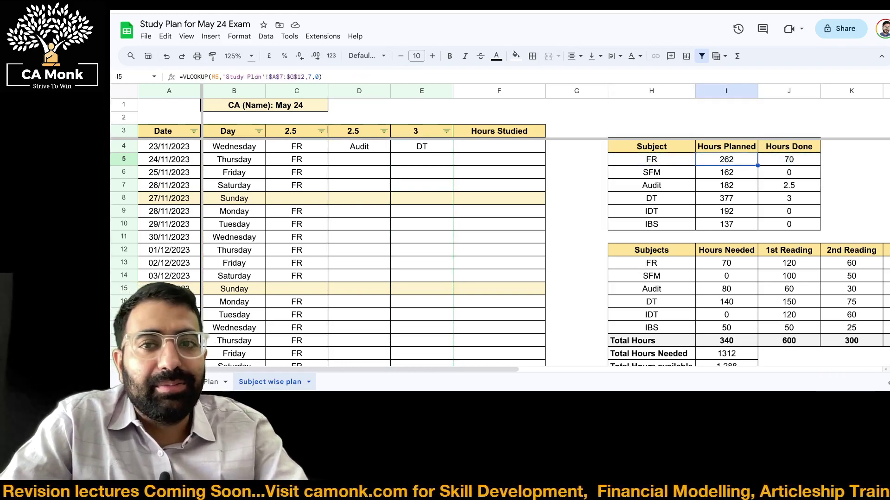
{"action": "key", "text": "ctrl+Down"}
{"action": "key", "text": "Right"}
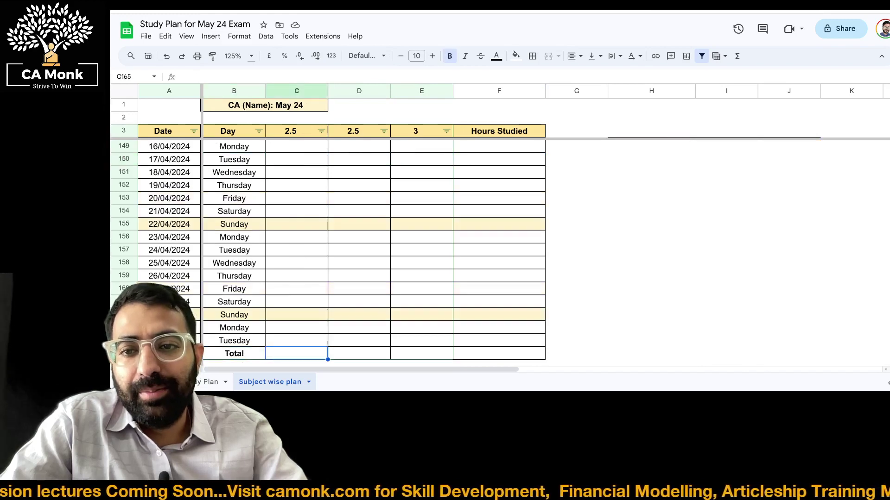
{"action": "key", "text": "ctrl+Up"}
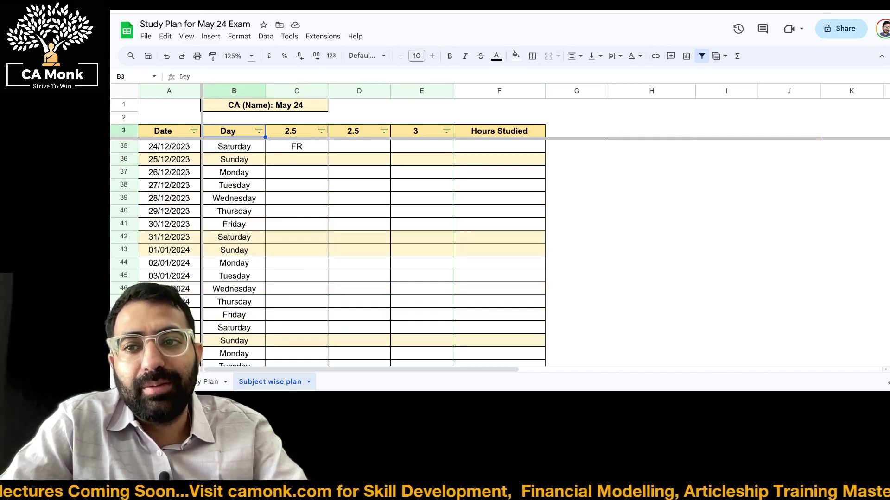
{"action": "key", "text": "ctrl+Up"}
{"action": "left_click", "coordinate": [359, 146]}
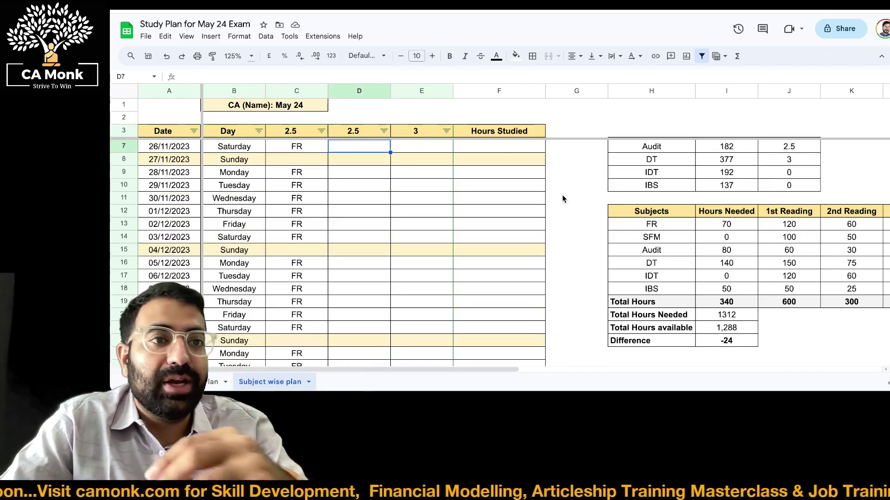
Fill Audit and DT down the first week through Saturday 26/11/2023
{"action": "key", "text": "Up"}
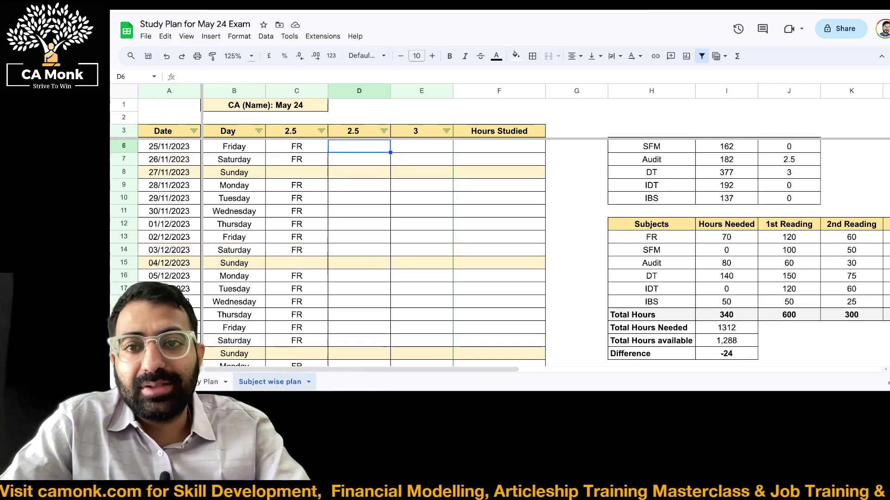
{"action": "key", "text": "Up"}
{"action": "key", "text": "Up"}
{"action": "key", "text": "shift+Down"}
{"action": "key", "text": "shift+Right"}
{"action": "key", "text": "shift+Down"}
{"action": "key", "text": "shift+Down"}
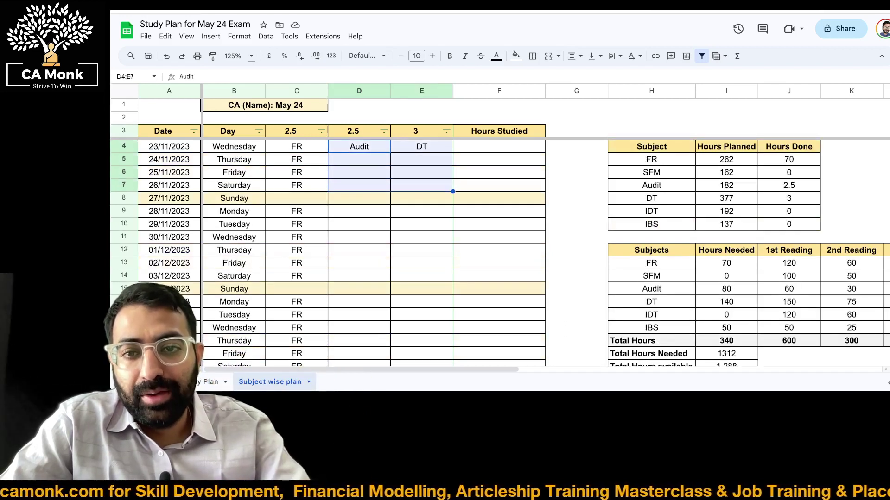
{"action": "key", "text": "ctrl+d"}
Copy Saturday's Audit and DT pair and paste it across Monday 28/11 to Saturday 03/12/2023
{"action": "key", "text": "Down"}
{"action": "key", "text": "Down"}
{"action": "key", "text": "Down"}
{"action": "key", "text": "shift+Right"}
{"action": "key", "text": "ctrl+c"}
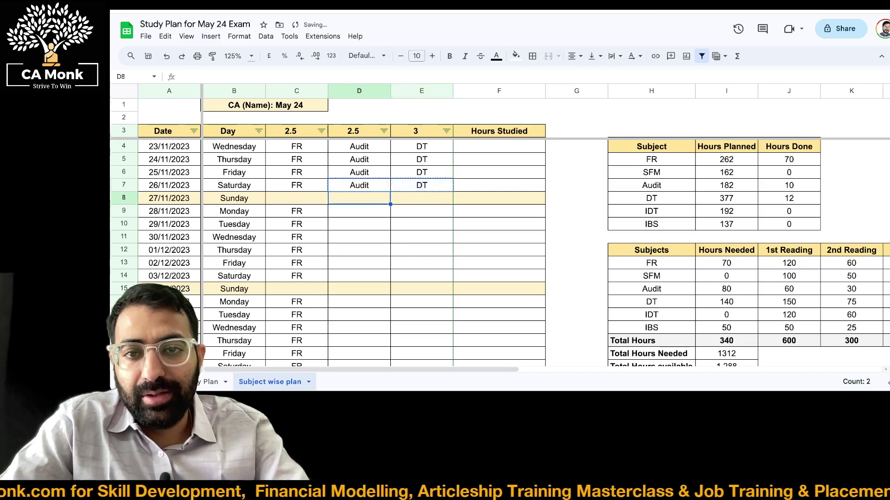
{"action": "key", "text": "Down"}
{"action": "key", "text": "Down"}
{"action": "key", "text": "shift+Right"}
{"action": "key", "text": "shift+Down"}
{"action": "key", "text": "shift+Down"}
{"action": "key", "text": "shift+Down"}
{"action": "key", "text": "shift+Down"}
{"action": "key", "text": "shift+Down"}
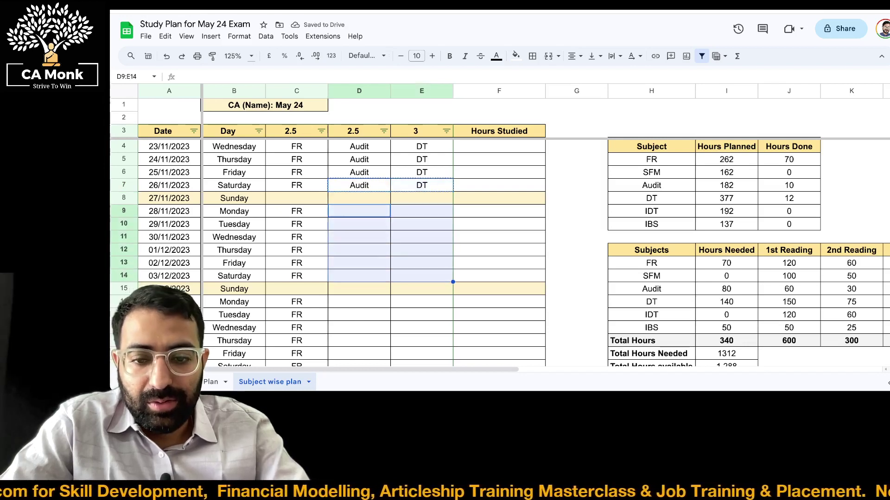
{"action": "key", "text": "Escape"}
{"action": "key", "text": "Down"}
{"action": "key", "text": "Up"}
{"action": "key", "text": "Up"}
{"action": "key", "text": "Up"}
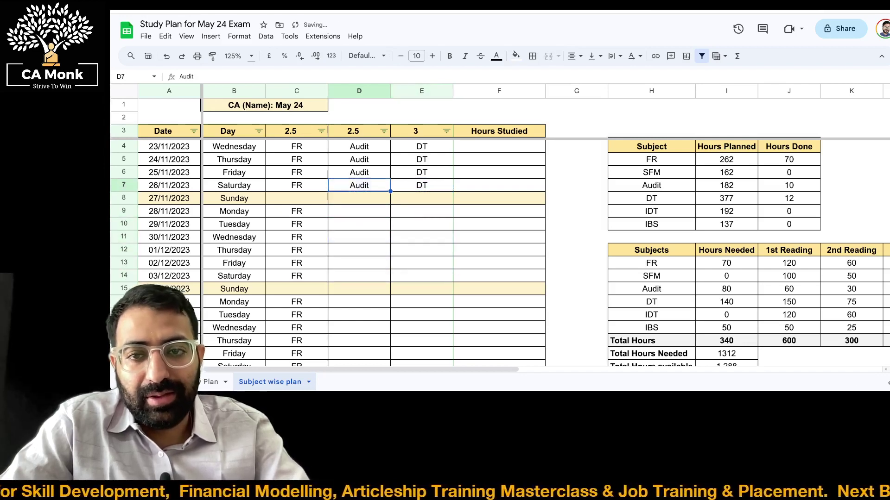
{"action": "key", "text": "shift+Right"}
{"action": "key", "text": "ctrl+c"}
{"action": "key", "text": "Down"}
{"action": "key", "text": "Down"}
{"action": "key", "text": "shift+Right"}
{"action": "key", "text": "shift+Down"}
{"action": "key", "text": "shift+Down"}
{"action": "key", "text": "shift+Down"}
{"action": "key", "text": "shift+Down"}
{"action": "key", "text": "shift+Down"}
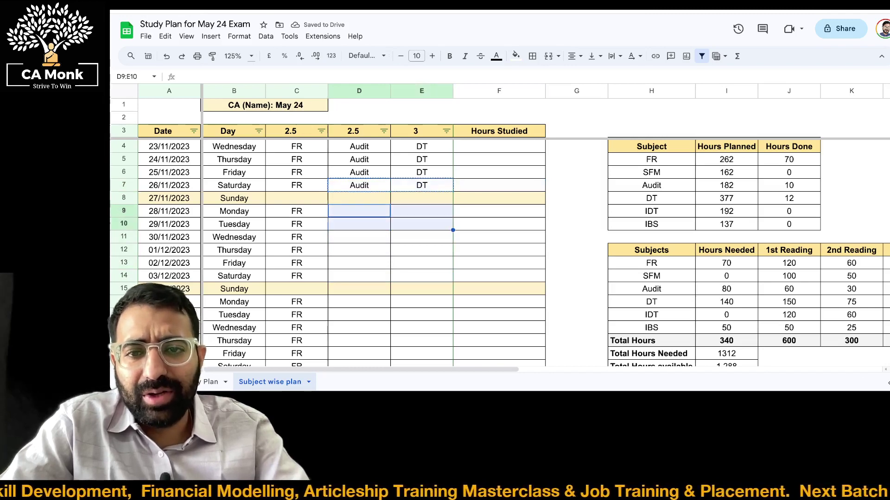
{"action": "key", "text": "ctrl+v"}
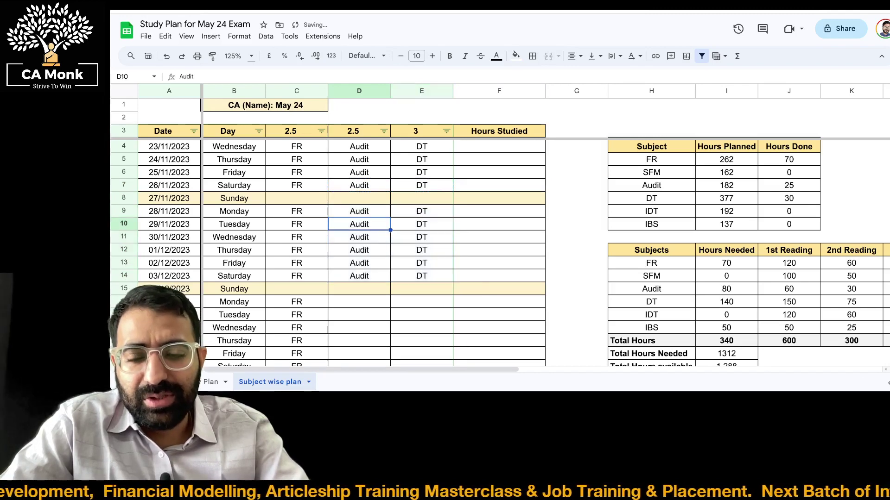
Paste Audit and DT into the weekday rows from 05/12/2023 to 10/12/2023
{"action": "key", "text": "Down"}
{"action": "key", "text": "Down"}
{"action": "key", "text": "Down"}
{"action": "key", "text": "Down"}
{"action": "key", "text": "Down"}
{"action": "key", "text": "shift+Right"}
{"action": "key", "text": "Down"}
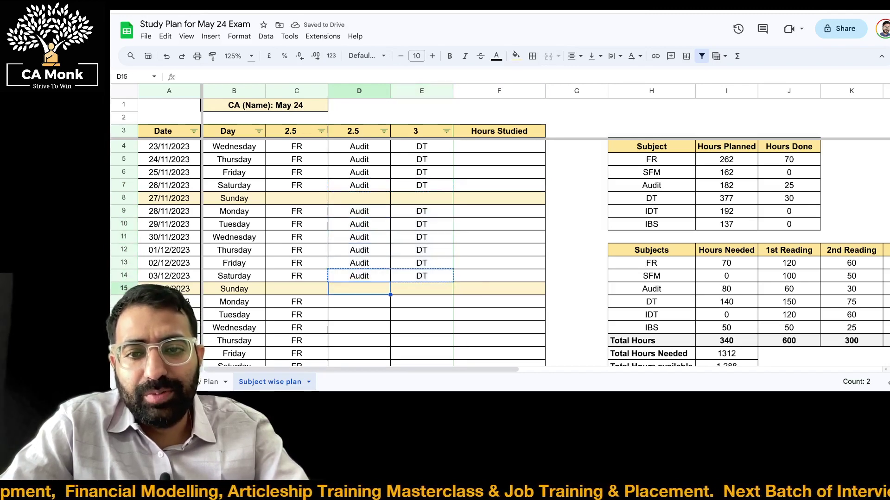
{"action": "key", "text": "Down"}
{"action": "key", "text": "shift+Right"}
{"action": "key", "text": "ctrl+v"}
{"action": "key", "text": "Down"}
{"action": "key", "text": "Up"}
{"action": "key", "text": "shift+Right"}
{"action": "key", "text": "shift+Down"}
{"action": "key", "text": "shift+Down"}
{"action": "key", "text": "shift+Down"}
{"action": "key", "text": "shift+Down"}
{"action": "key", "text": "shift+Down"}
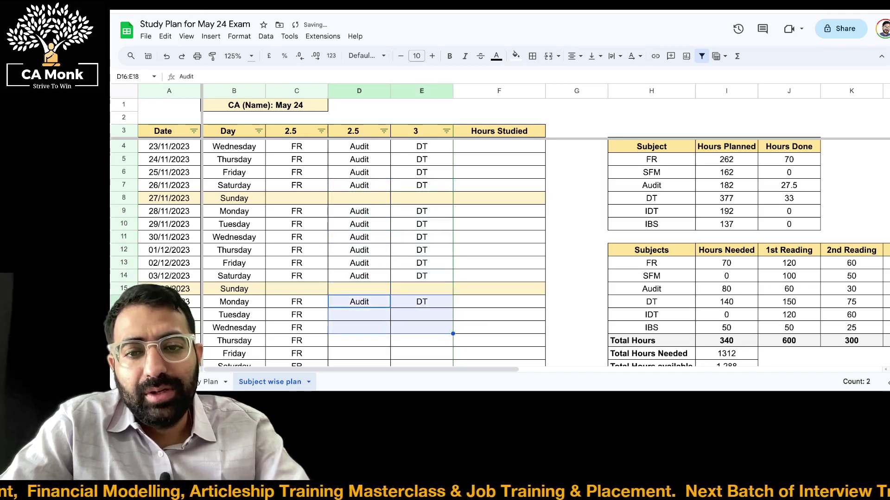
{"action": "key", "text": "ctrl+v"}
Paste Audit and DT across the week starting Monday 12/12/2023
{"action": "key", "text": "Down"}
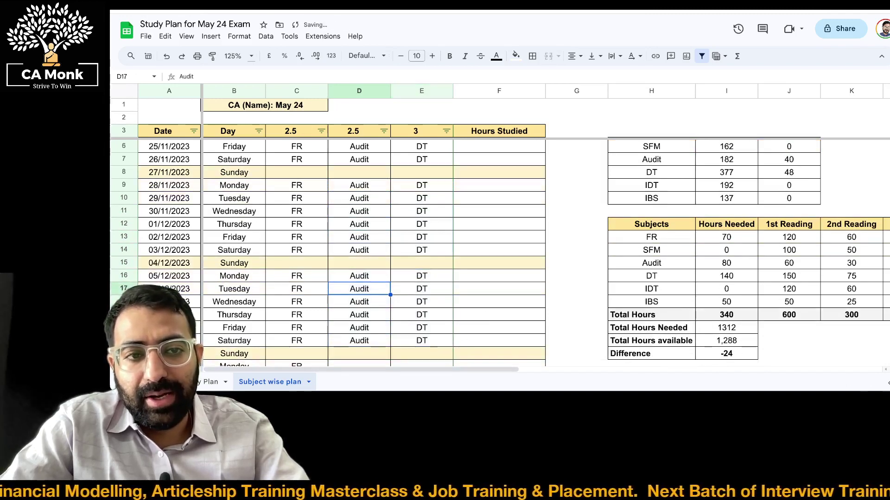
{"action": "key", "text": "Down"}
{"action": "key", "text": "Down"}
{"action": "key", "text": "Down"}
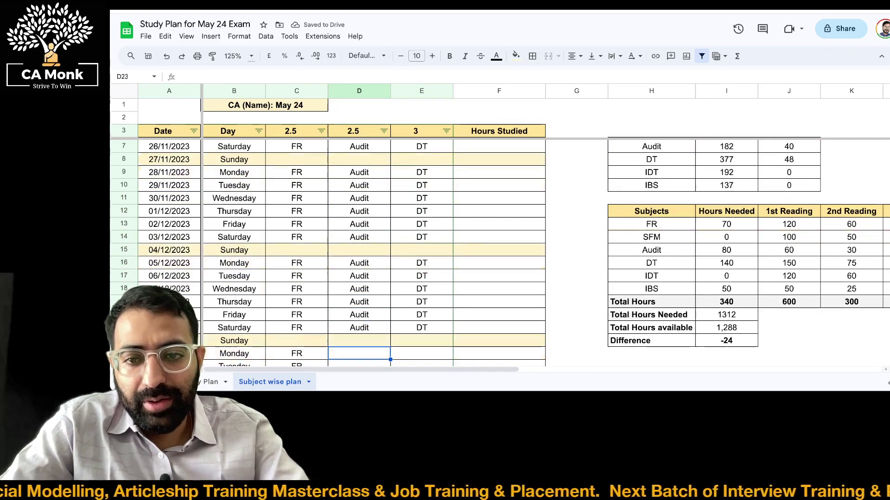
{"action": "key", "text": "shift+Right"}
{"action": "key", "text": "ctrl+v"}
{"action": "key", "text": "shift+Down"}
{"action": "key", "text": "shift+Down"}
{"action": "key", "text": "shift+Down"}
{"action": "key", "text": "shift+Down"}
{"action": "key", "text": "shift+Down"}
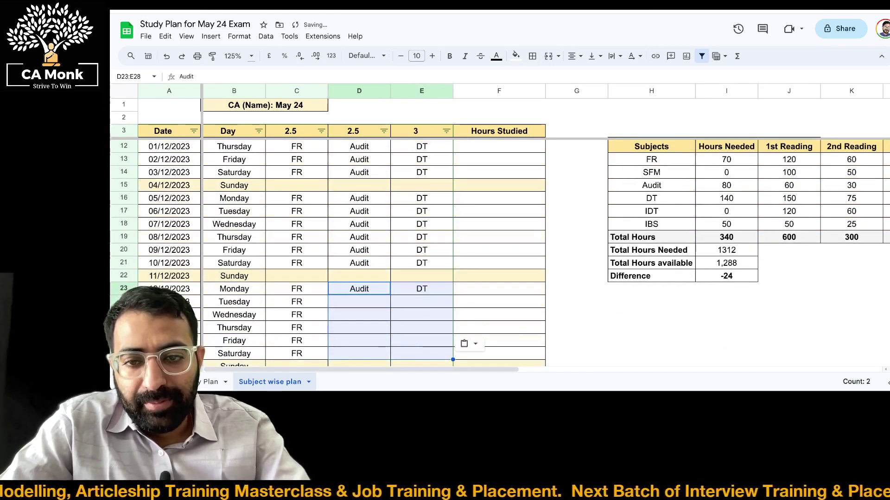
{"action": "key", "text": "ctrl+v"}
Recopy the Saturday Audit and DT pair and paste it into the final week, D31:E35
{"action": "key", "text": "Down"}
{"action": "key", "text": "Down"}
{"action": "key", "text": "Down"}
{"action": "key", "text": "Down"}
{"action": "key", "text": "Down"}
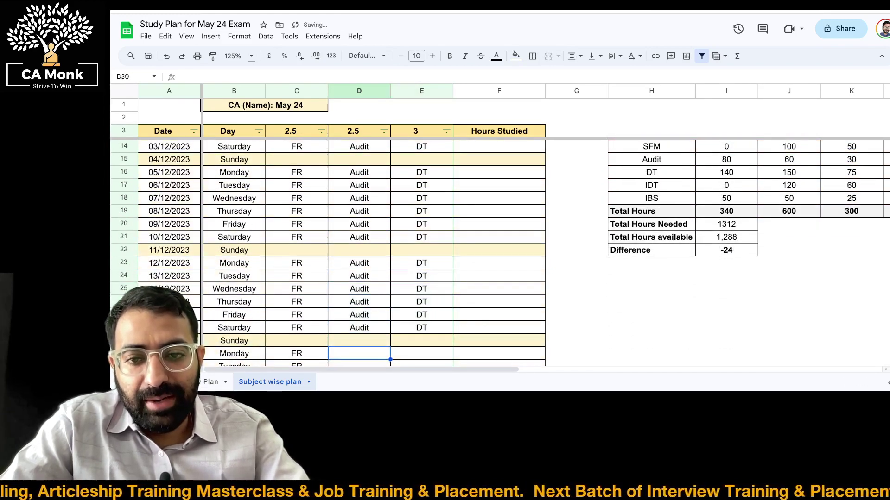
{"action": "key", "text": "shift+Right"}
{"action": "key", "text": "shift+Right"}
{"action": "key", "text": "shift+Left"}
{"action": "key", "text": "ctrl+c"}
{"action": "key", "text": "Down"}
{"action": "key", "text": "Down"}
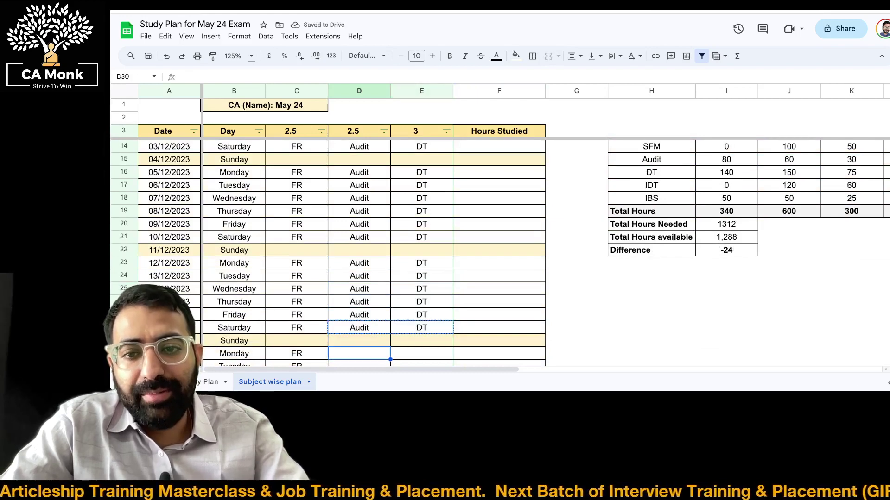
{"action": "key", "text": "ctrl+v"}
{"action": "key", "text": "shift+Down"}
{"action": "key", "text": "shift+Down"}
{"action": "key", "text": "shift+Down"}
{"action": "key", "text": "shift+Down"}
{"action": "key", "text": "shift+Down"}
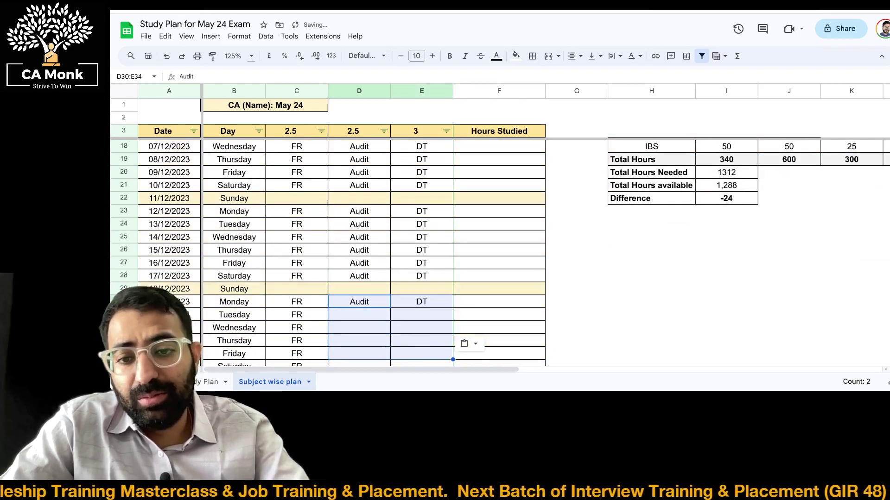
{"action": "key", "text": "ctrl+v"}
{"action": "key", "text": "ctrl+Left"}
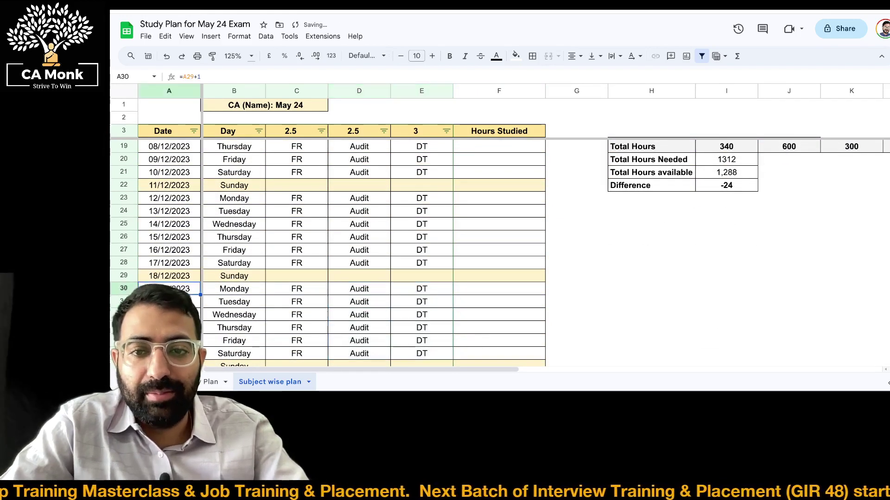
{"action": "key", "text": "ctrl+Up"}
{"action": "key", "text": "Right"}
{"action": "key", "text": "Right"}
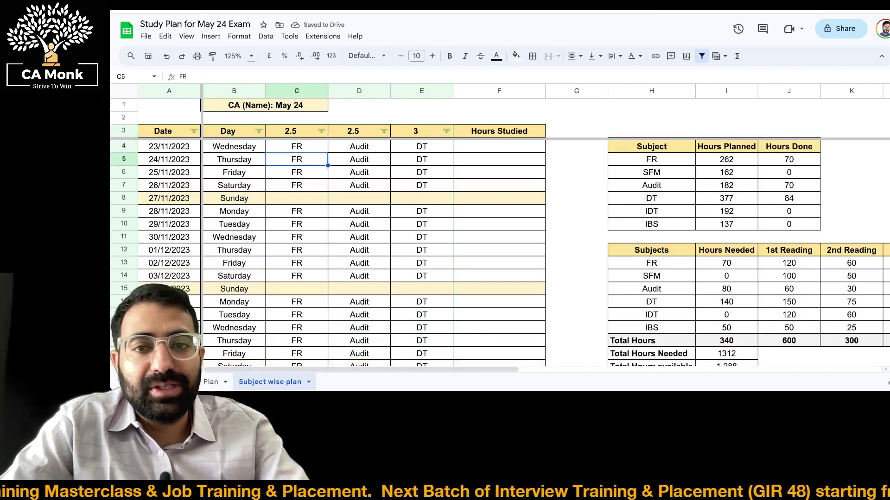
{"action": "key", "text": "Right"}
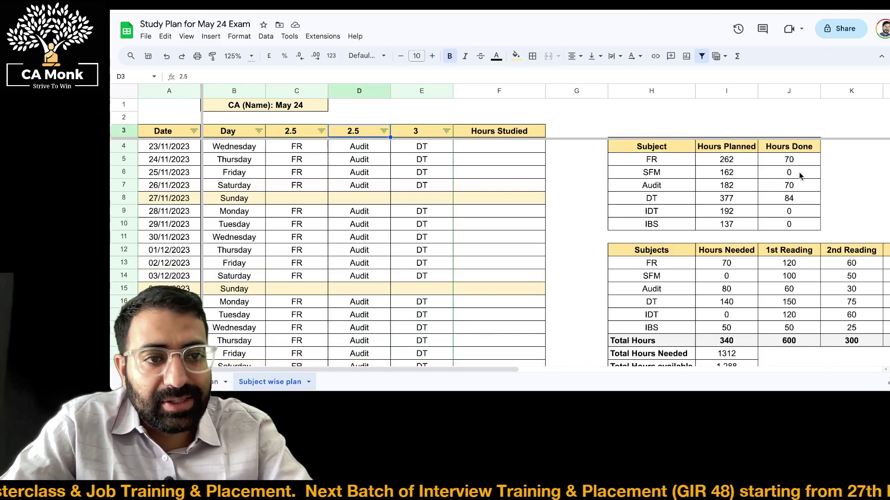
Copy the 24/12 Audit entry into D37:D40, covering 26/12 to 29/12/2023
{"action": "scroll", "coordinate": [452, 199], "scroll_direction": "down", "scroll_amount": 8}
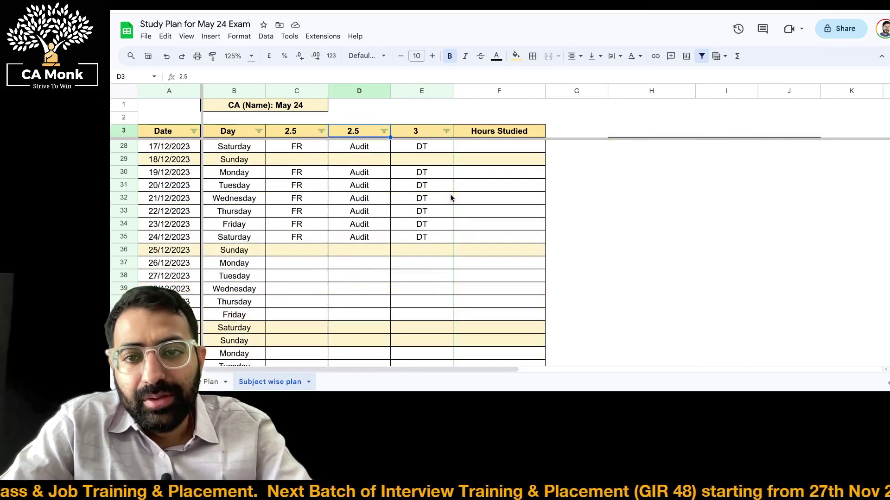
{"action": "left_click", "coordinate": [364, 238]}
{"action": "key", "text": "ctrl+c"}
{"action": "left_click_drag", "start_coordinate": [359, 262], "coordinate": [359, 301]}
{"action": "key", "text": "ctrl+v"}
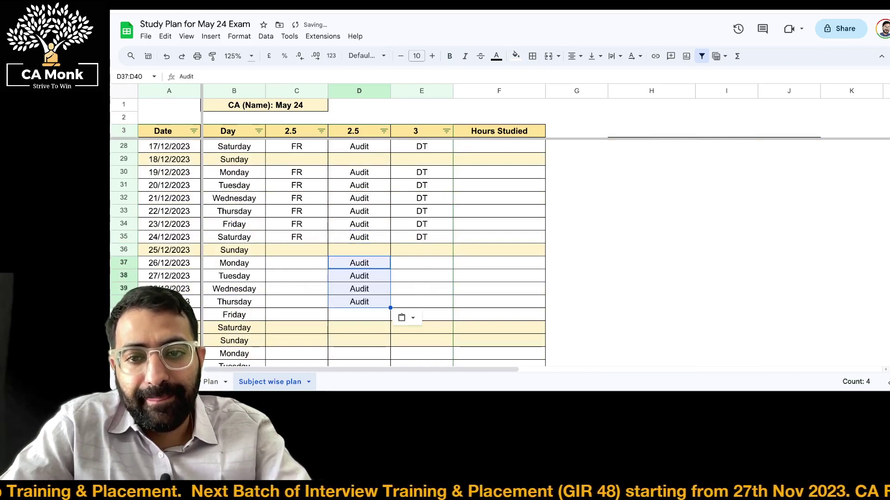
Check that Audit's Hours Done in the subject summary now reads 80
{"action": "key", "text": "Right"}
{"action": "key", "text": "Up"}
{"action": "key", "text": "Up"}
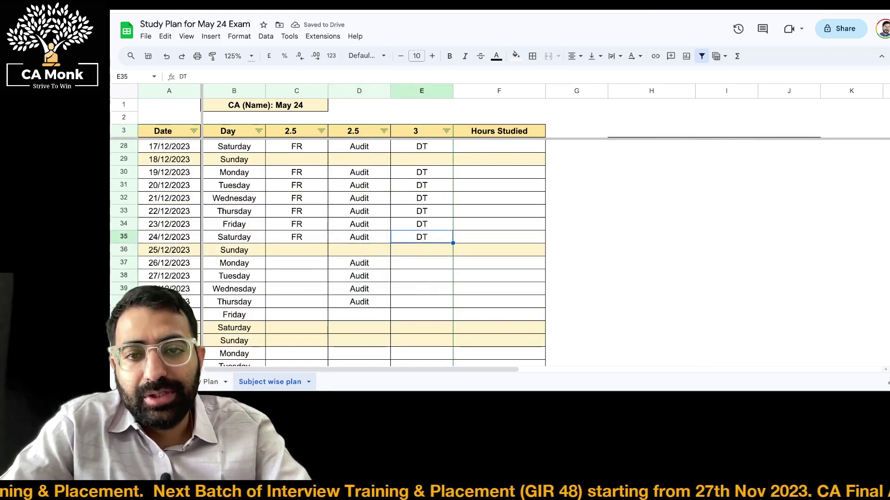
{"action": "key", "text": "Right"}
{"action": "key", "text": "Right"}
{"action": "key", "text": "ctrl+Up"}
{"action": "key", "text": "Down"}
{"action": "key", "text": "Down"}
{"action": "key", "text": "Down"}
{"action": "key", "text": "Right"}
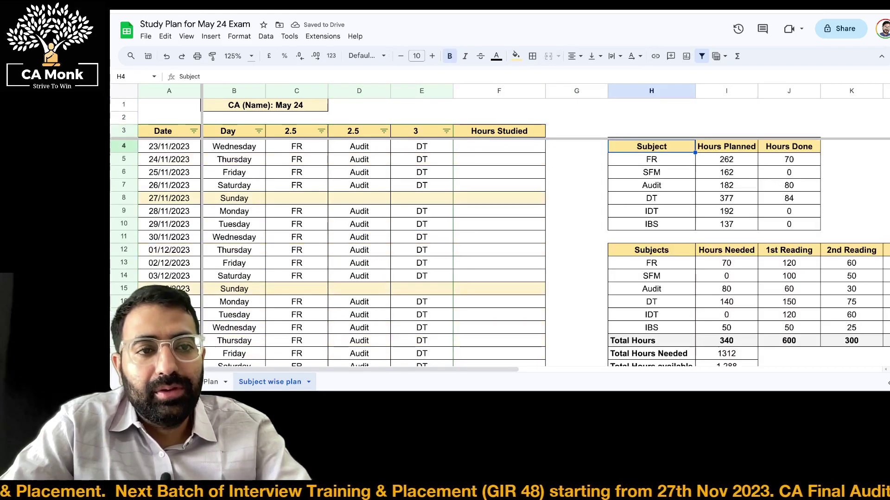
{"action": "key", "text": "Right"}
{"action": "key", "text": "Down"}
{"action": "key", "text": "Down"}
{"action": "key", "text": "Right"}
{"action": "key", "text": "Down"}
{"action": "key", "text": "Down"}
{"action": "key", "text": "Up"}
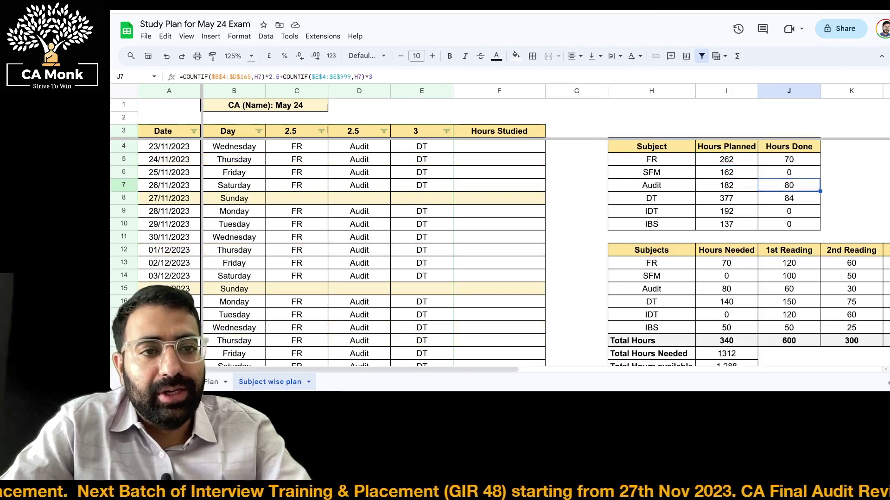
{"action": "key", "text": "shift+Left"}
{"action": "key", "text": "shift+Left"}
{"action": "key", "text": "Down"}
{"action": "key", "text": "shift+Left"}
{"action": "key", "text": "shift+Left"}
{"action": "key", "text": "ctrl+Left"}
{"action": "key", "text": "ctrl+Left"}
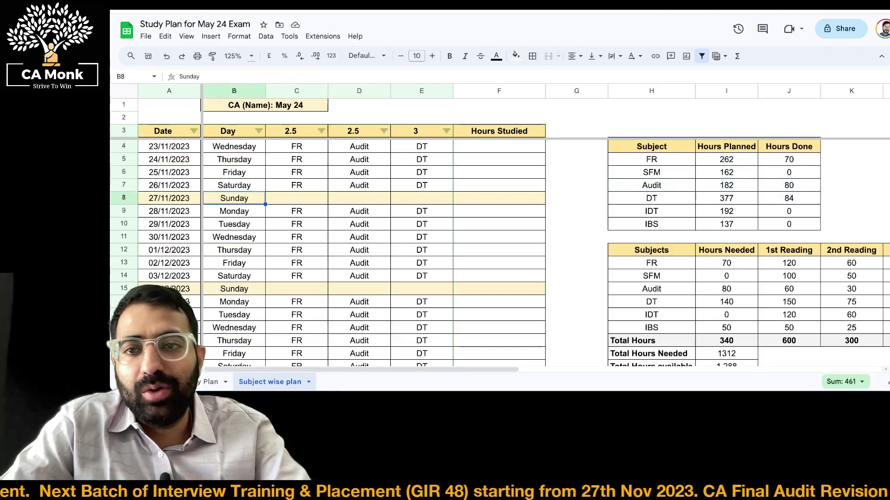
{"action": "key", "text": "ctrl+Up"}
{"action": "key", "text": "ctrl+Up"}
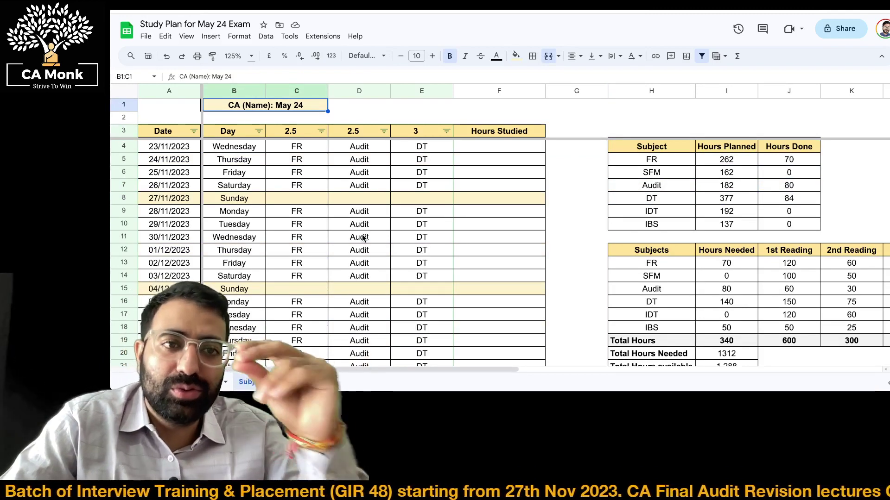
Replace the '(Name)' placeholder in the title with the student's name and a colon
{"action": "key", "text": "Left"}
{"action": "key", "text": "Right"}
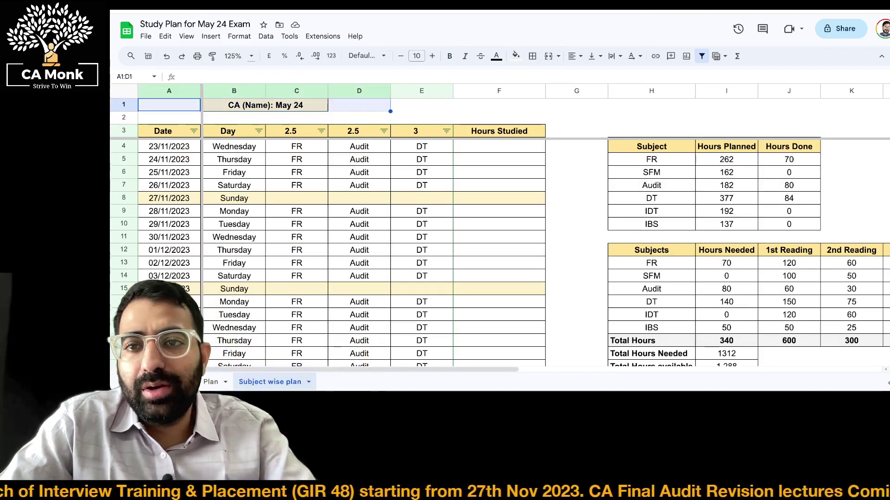
{"action": "key", "text": "Return"}
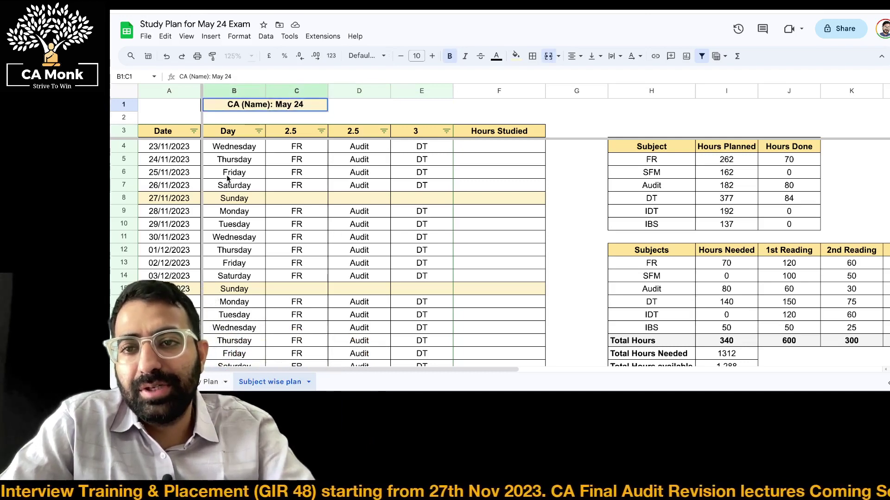
{"action": "left_click", "coordinate": [271, 95]}
{"action": "left_click", "coordinate": [249, 106]}
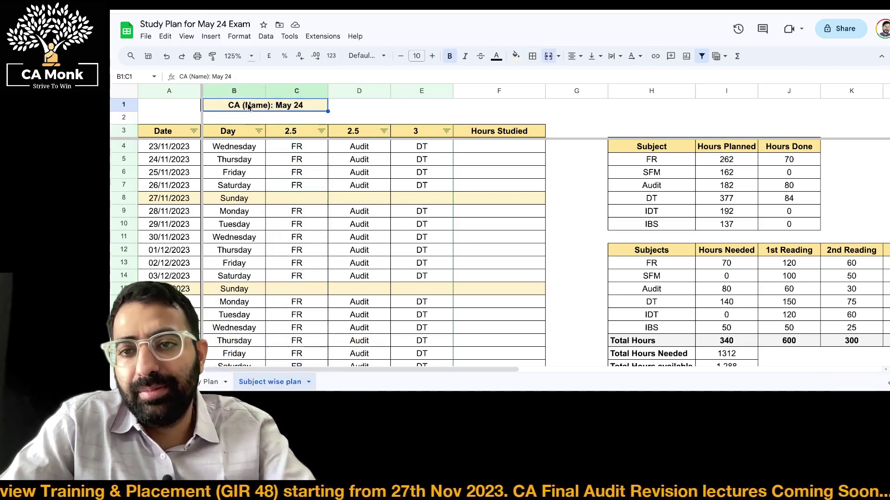
{"action": "key", "text": "Return"}
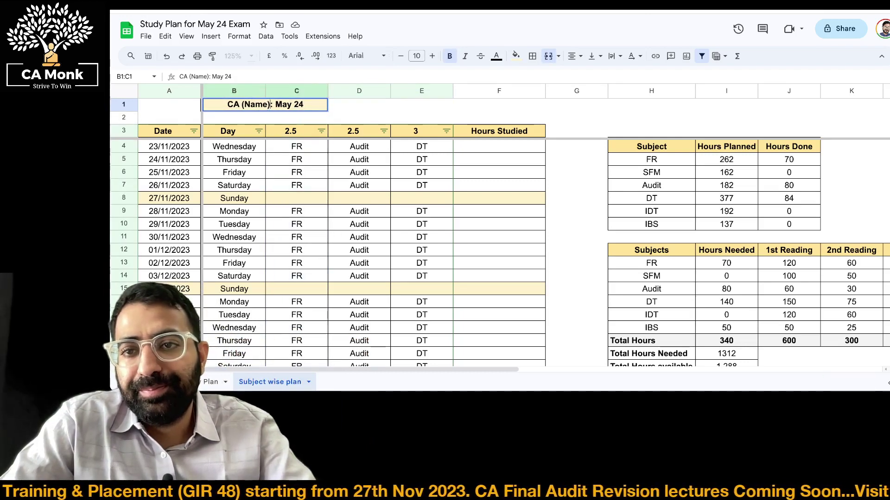
{"action": "key", "text": "BackSpace"}
{"action": "key", "text": "BackSpace"}
{"action": "key", "text": "BackSpace"}
{"action": "key", "text": "BackSpace"}
{"action": "key", "text": "BackSpace"}
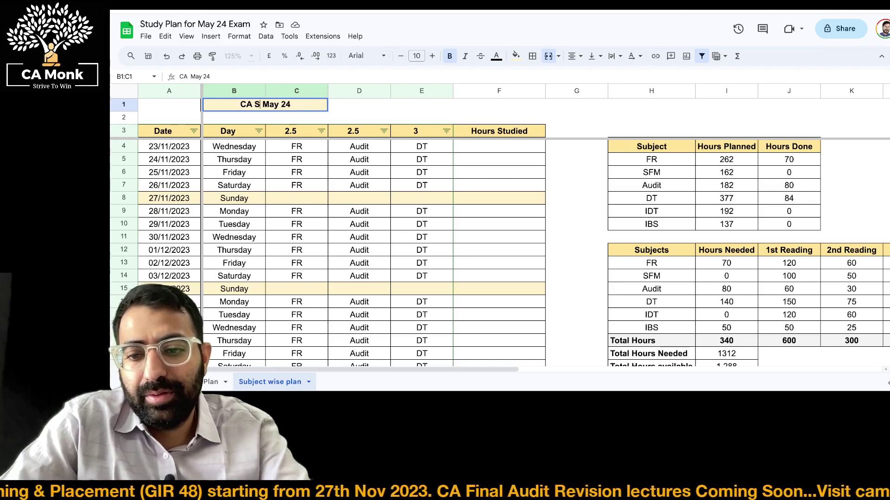
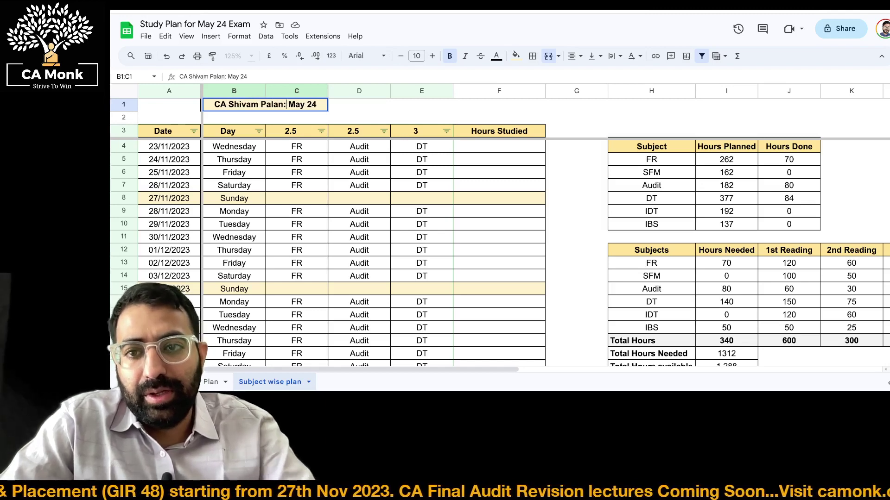
{"action": "key", "text": "Return"}
Start selecting the plan range from cell A1 across the plan columns
{"action": "key", "text": "Up"}
{"action": "key", "text": "Left"}
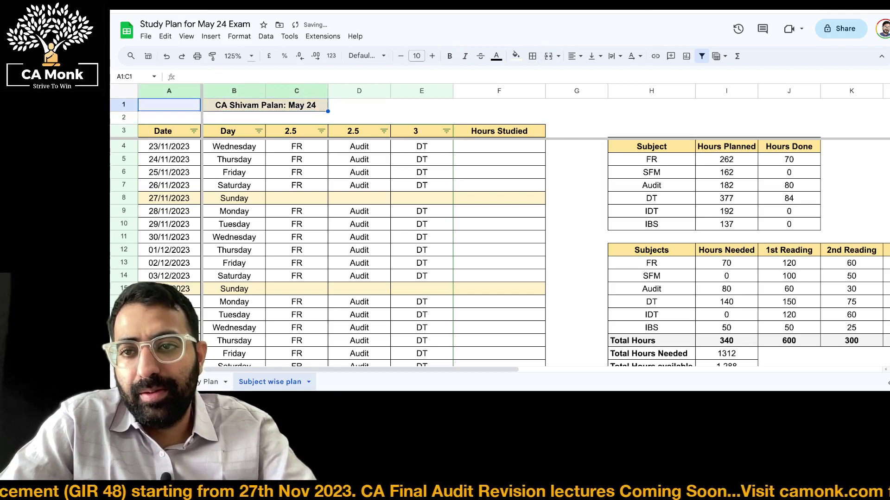
{"action": "key", "text": "shift+Down"}
{"action": "key", "text": "shift+Down"}
{"action": "key", "text": "shift+Right"}
{"action": "key", "text": "shift+Right"}
{"action": "key", "text": "shift+Right"}
{"action": "key", "text": "shift+Right"}
{"action": "key", "text": "shift+Right"}
Print only the selected cells A1:F164 and continue to the system print dialog
{"action": "key", "text": "ctrl+shift+Down"}
{"action": "key", "text": "ctrl+p"}
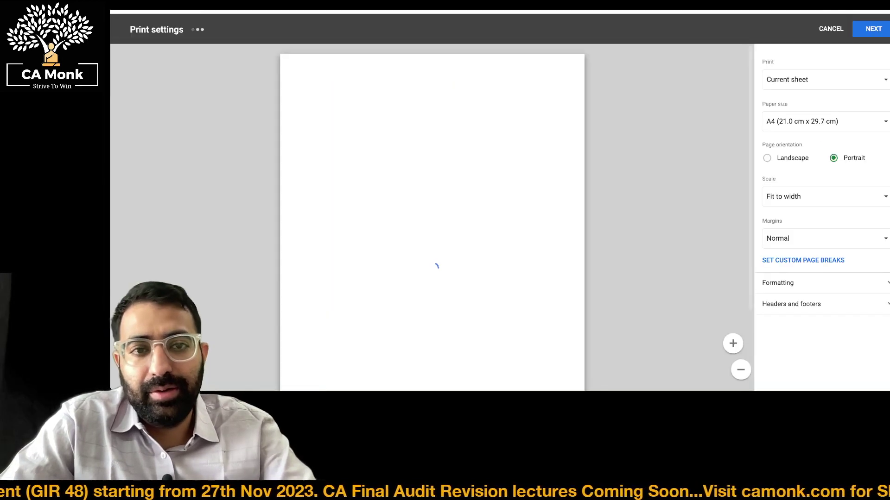
{"action": "left_click", "coordinate": [798, 82]}
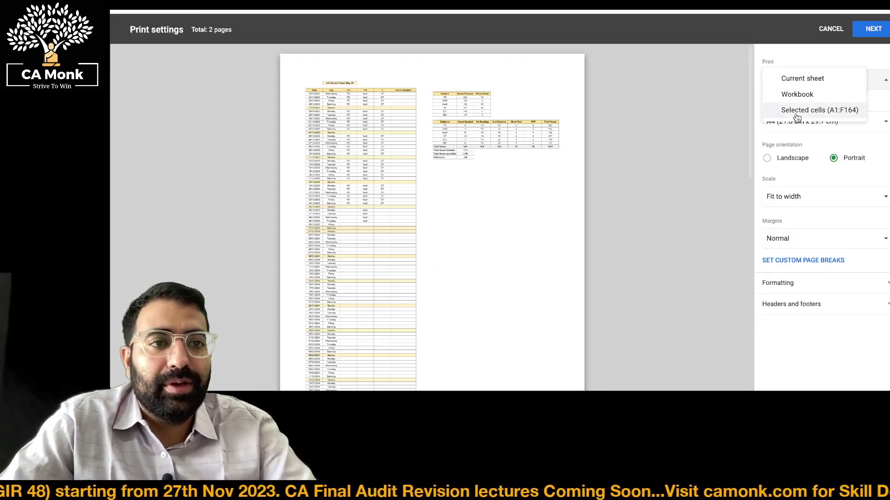
{"action": "left_click", "coordinate": [796, 111]}
{"action": "scroll", "coordinate": [603, 139], "scroll_direction": "down", "scroll_amount": 3}
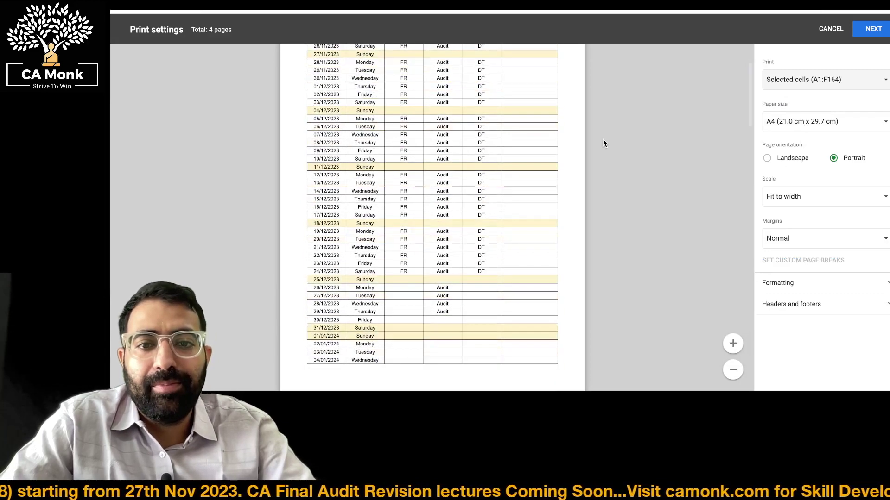
{"action": "scroll", "coordinate": [487, 171], "scroll_direction": "up", "scroll_amount": 1}
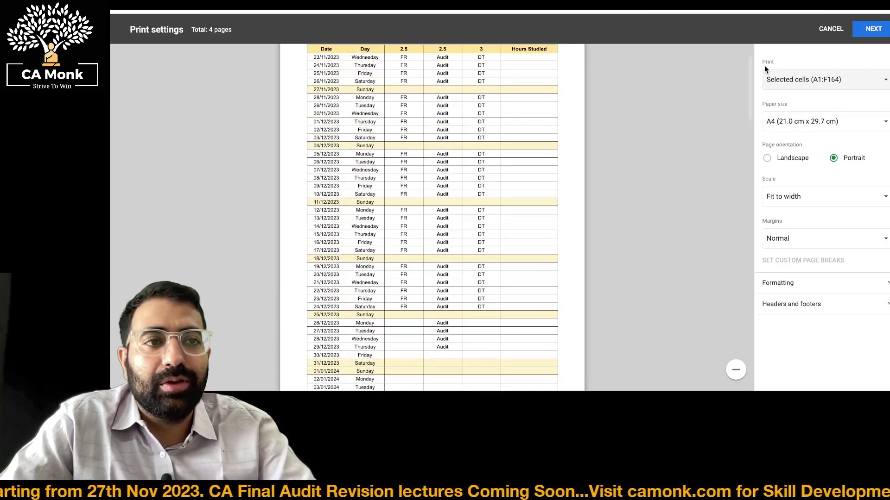
{"action": "left_click", "coordinate": [873, 29]}
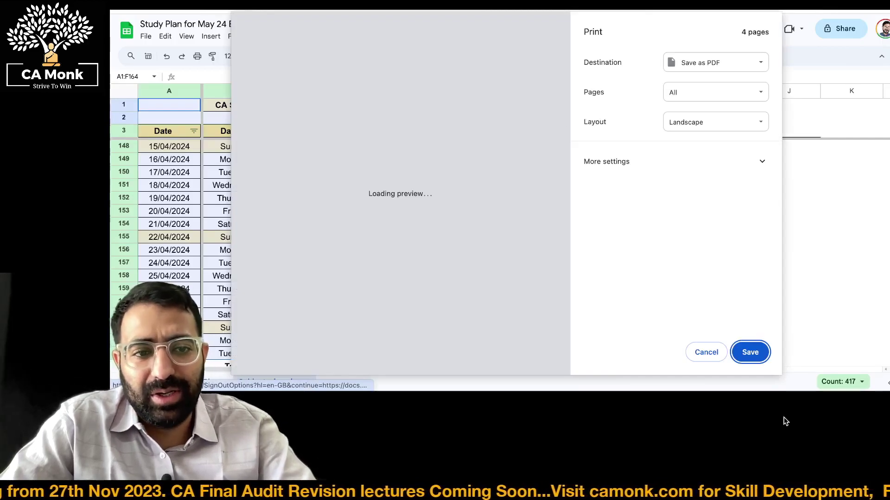
Save the printout as the PDF 'Study Plan for May 24 Exam' in Downloads
{"action": "left_click", "coordinate": [750, 352]}
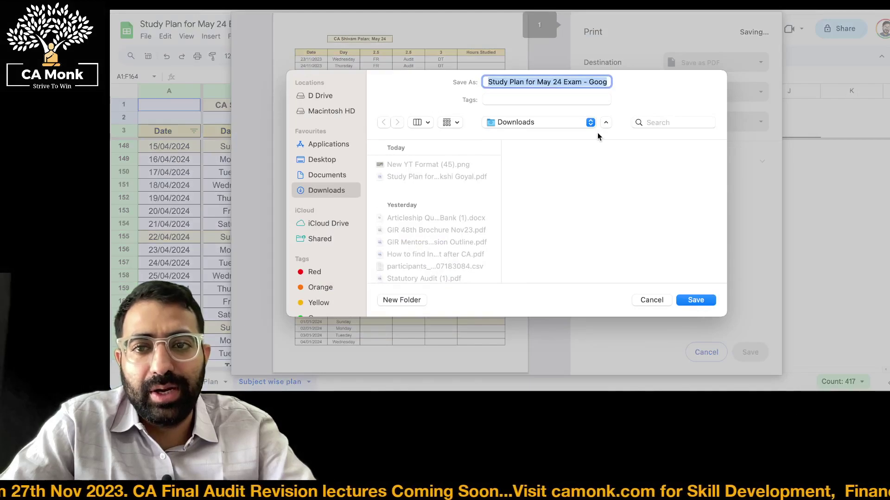
{"action": "key", "text": "Return"}
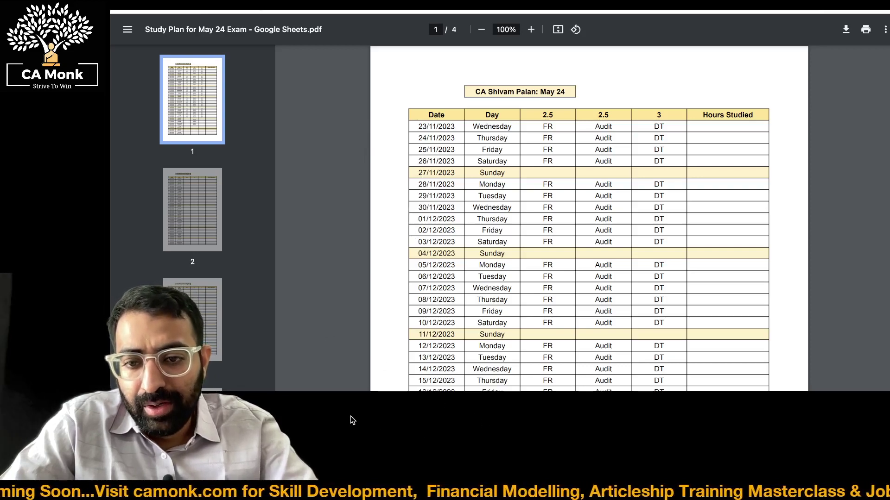
Scroll through the 4-page PDF to check it, then return to the spreadsheet
{"action": "scroll", "coordinate": [426, 236], "scroll_direction": "up", "scroll_amount": 3}
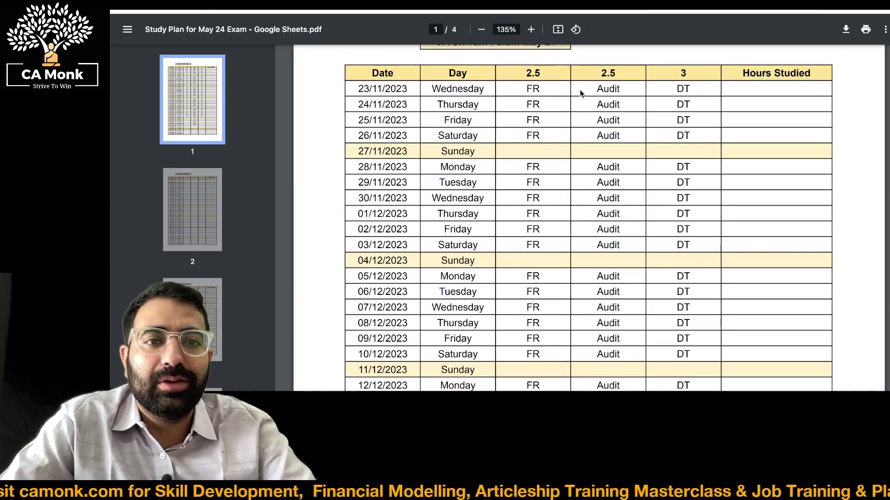
{"action": "scroll", "coordinate": [568, 93], "scroll_direction": "down", "scroll_amount": 5}
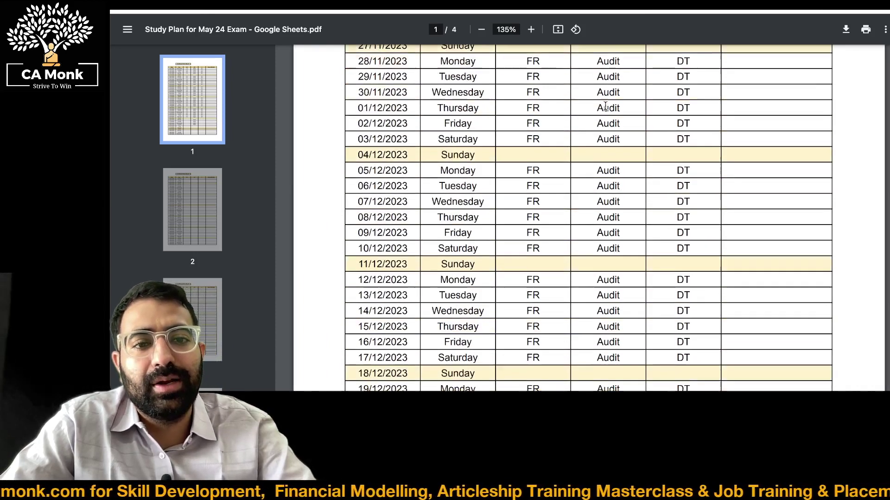
{"action": "scroll", "coordinate": [606, 106], "scroll_direction": "up", "scroll_amount": 5}
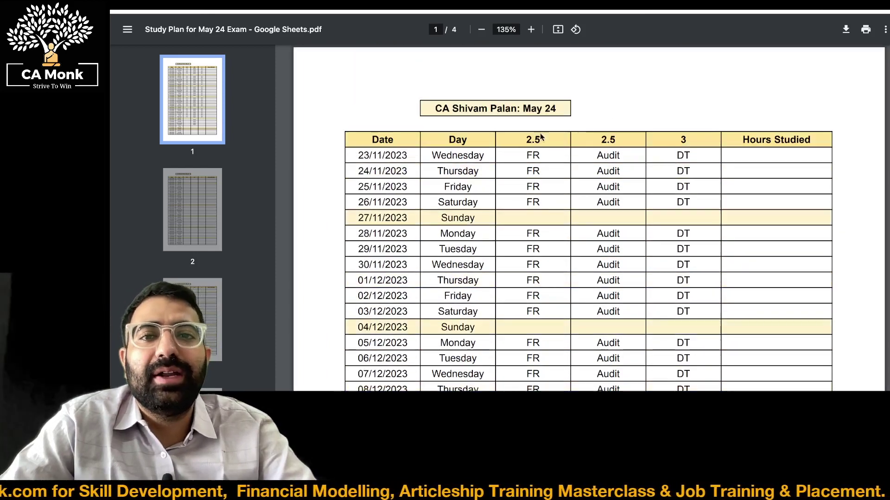
{"action": "key", "text": "ctrl+Tab"}
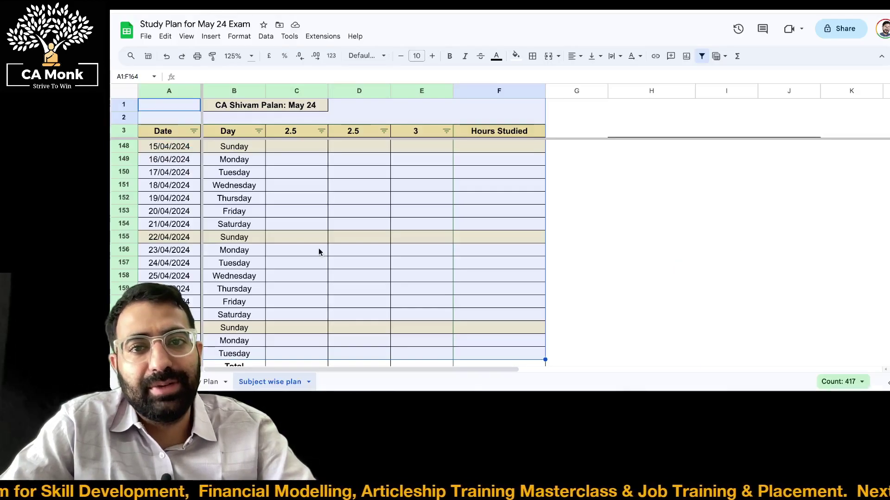